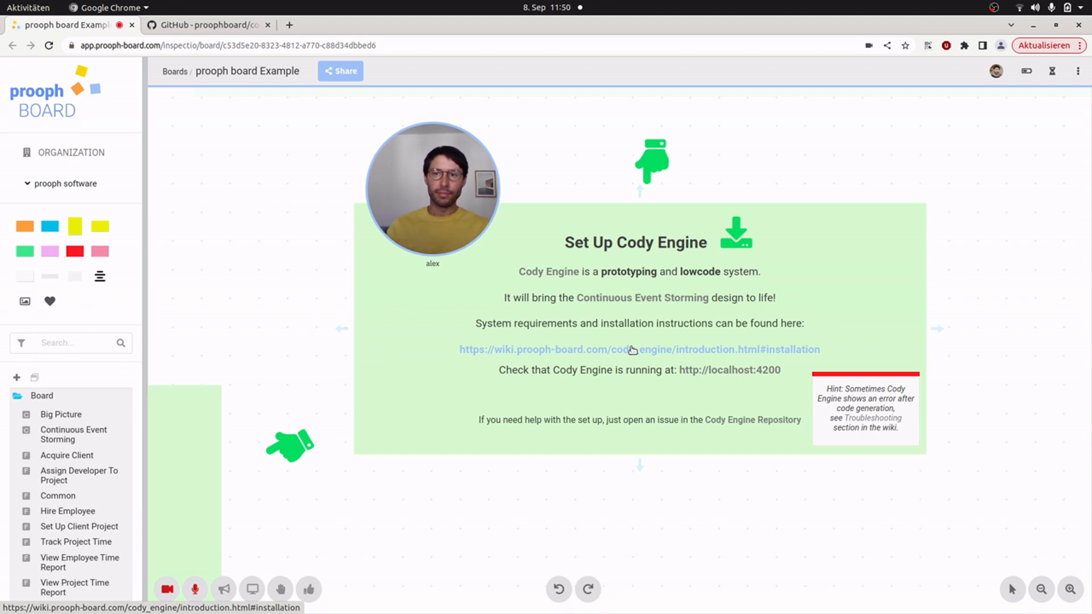
Step: Copy the git clone command from the CodyEngine README and run it in the terminal to clone the repository into my-app
left_click(233, 26)
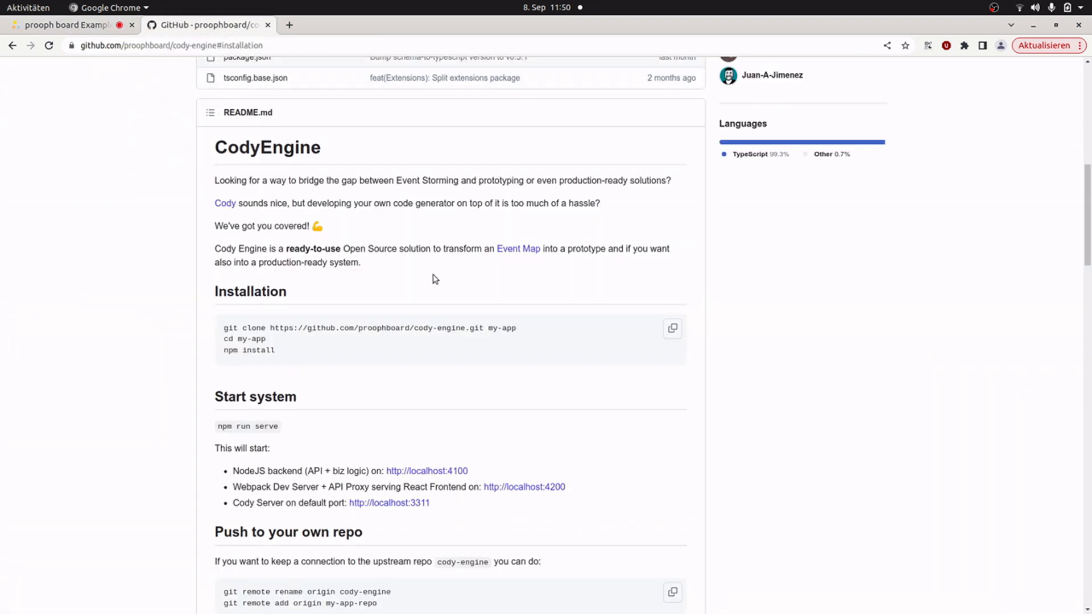
triple_click(422, 329)
key("ctrl+c")
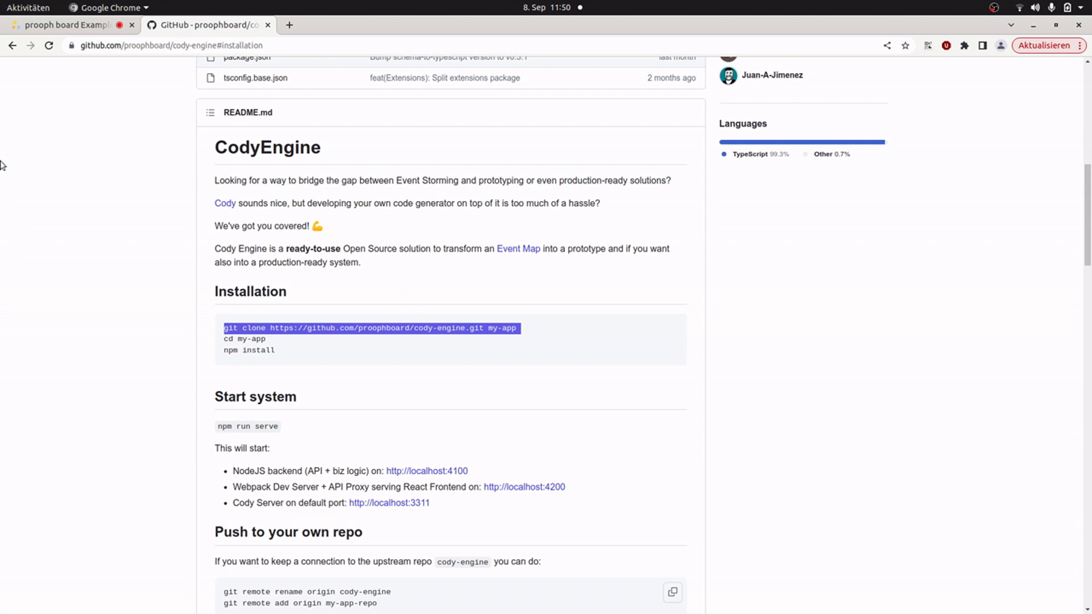
mouse_move(1, 165)
left_click(29, 461)
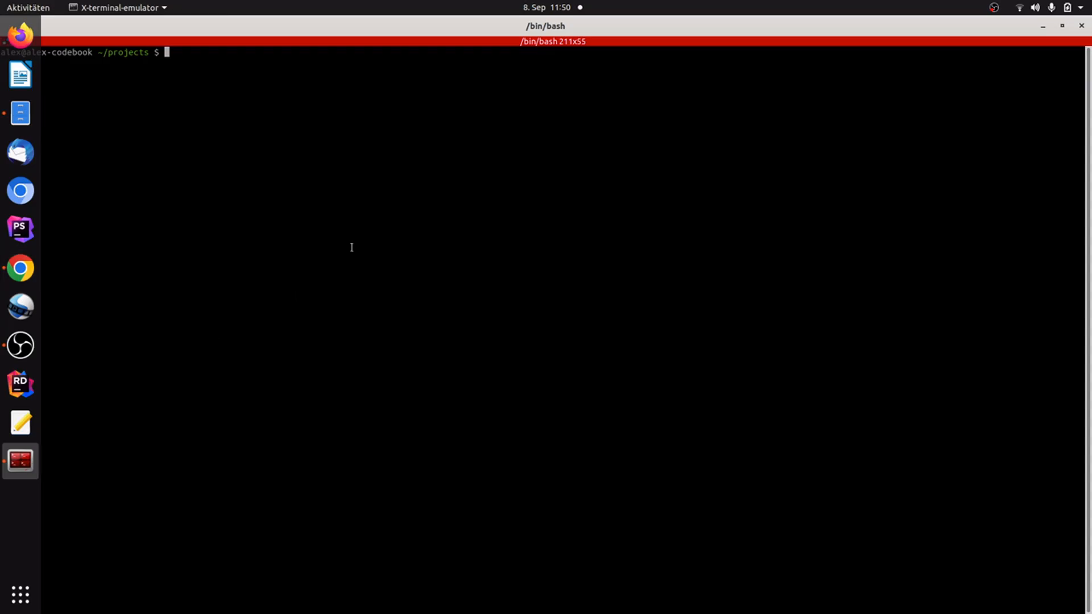
key("ctrl+shift+v")
key("Return")
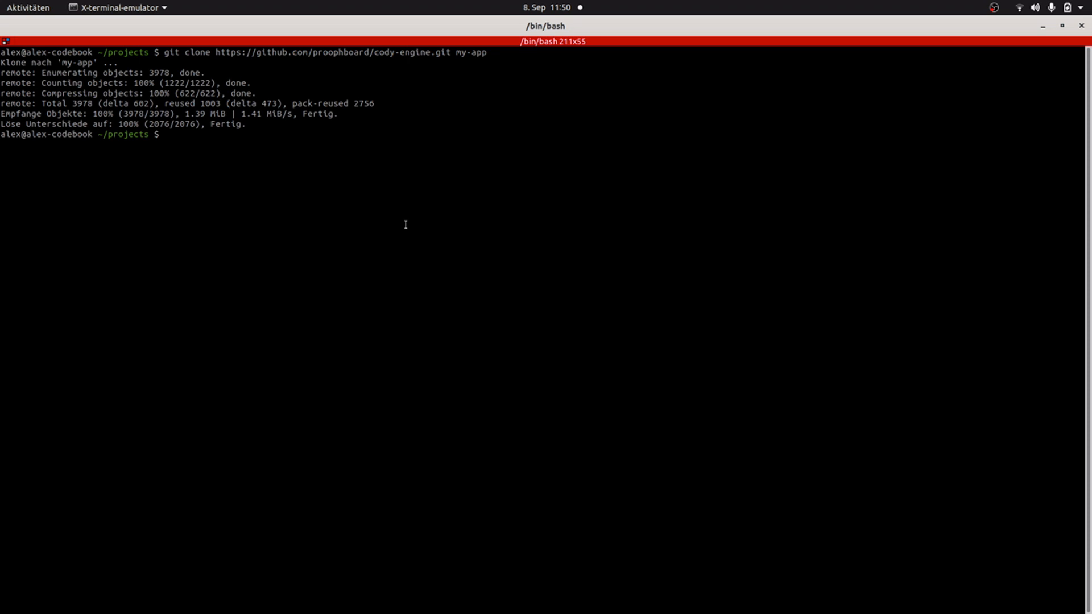
Step: Change into the my-app directory and install its dependencies with npm install
type("cd my-app/")
key("Return")
type("npm install")
key("Return")
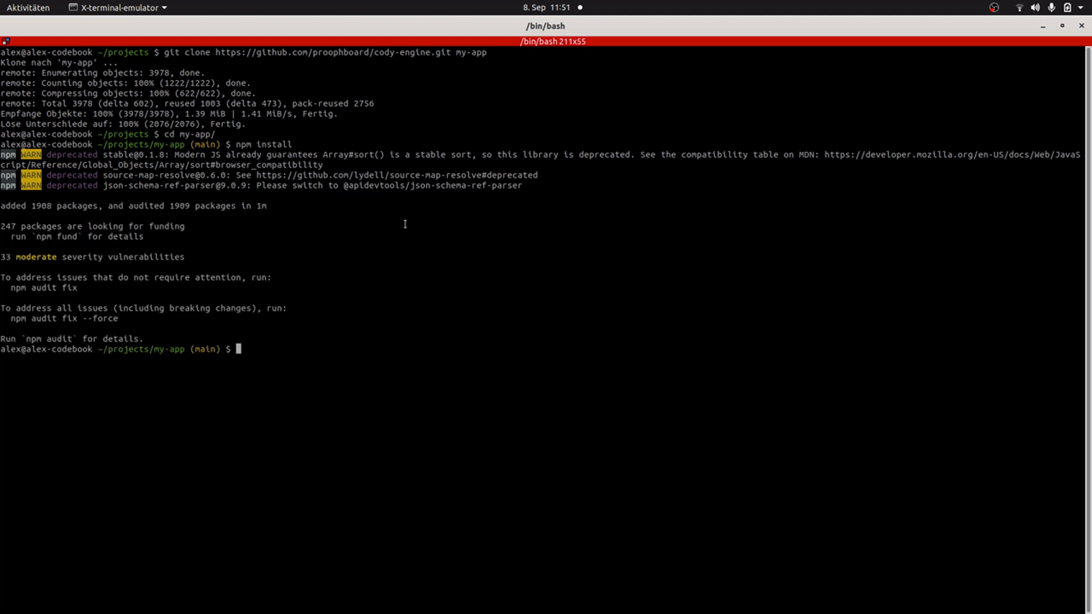
Step: Start the Cody Engine system with npm run serve
type("npm run serve")
key("Return")
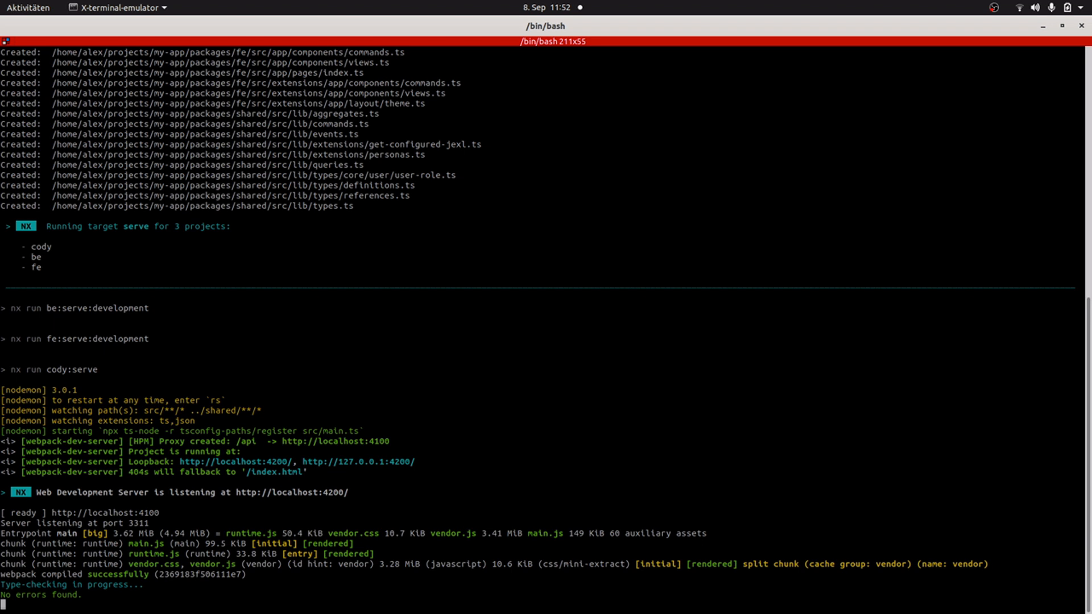
key("alt+Tab")
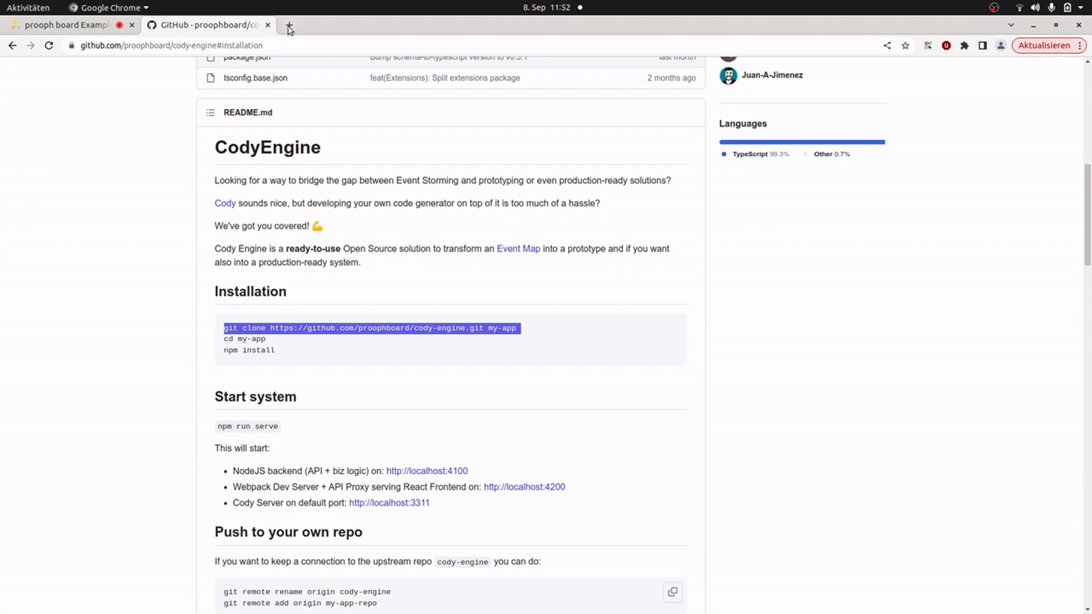
left_click(67, 25)
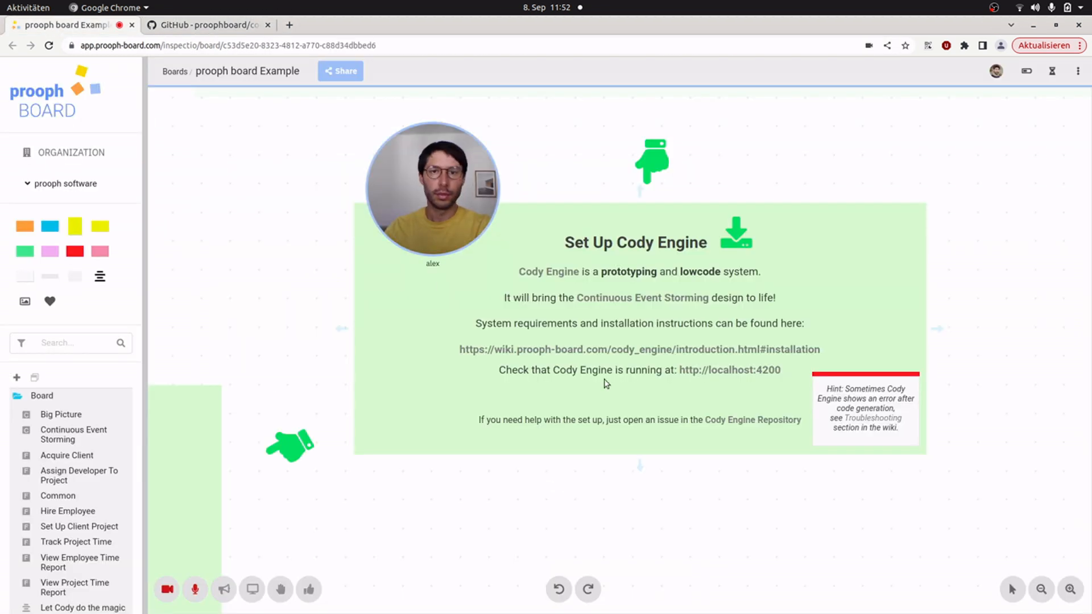
left_click(704, 369)
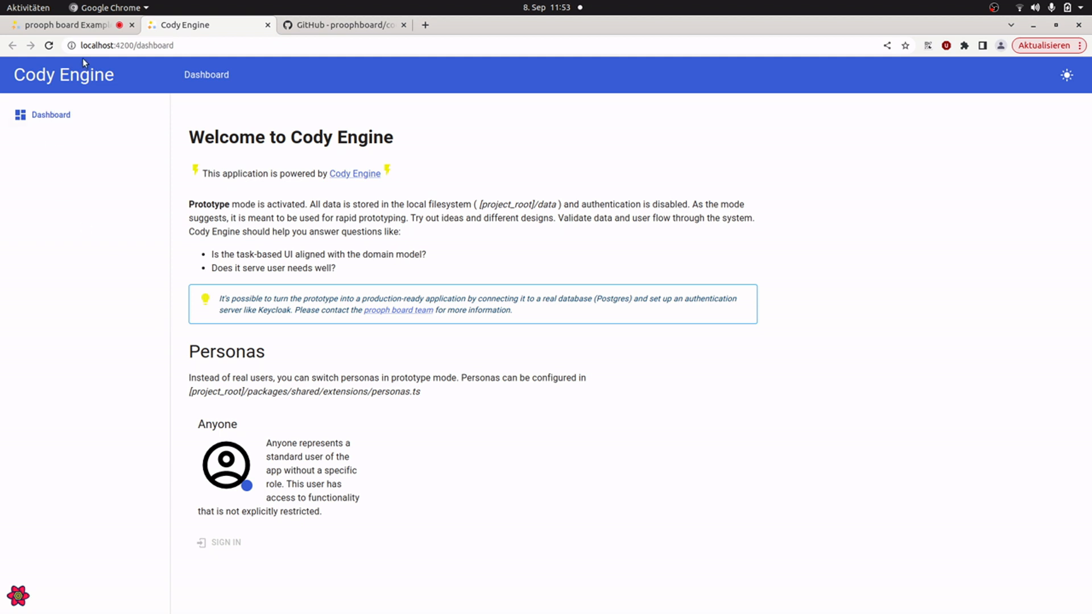
Step: Run Cody on the Common feature frame of the board through the Cody Wizard, and close the wizard when it has run
left_click(60, 24)
left_click_drag(400, 267, 924, 31)
left_click_drag(628, 480, 740, 100)
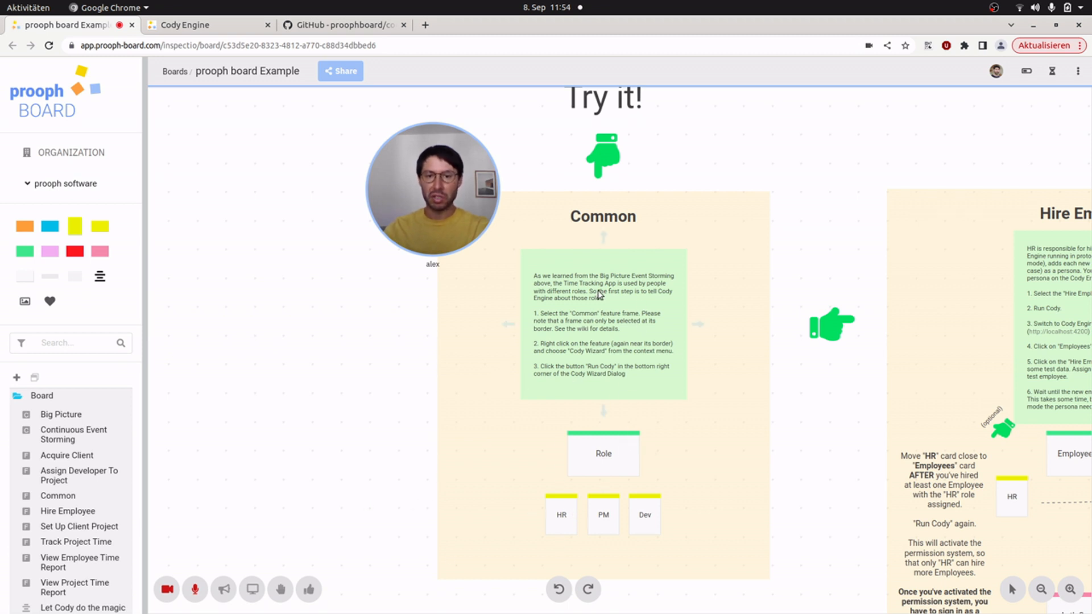
left_click(647, 205)
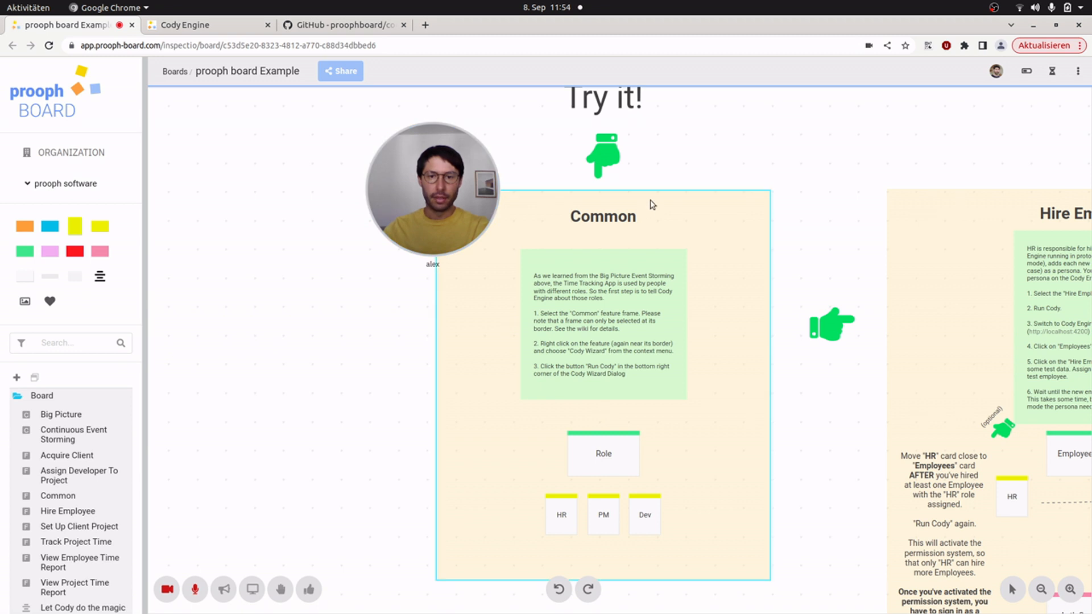
right_click(652, 204)
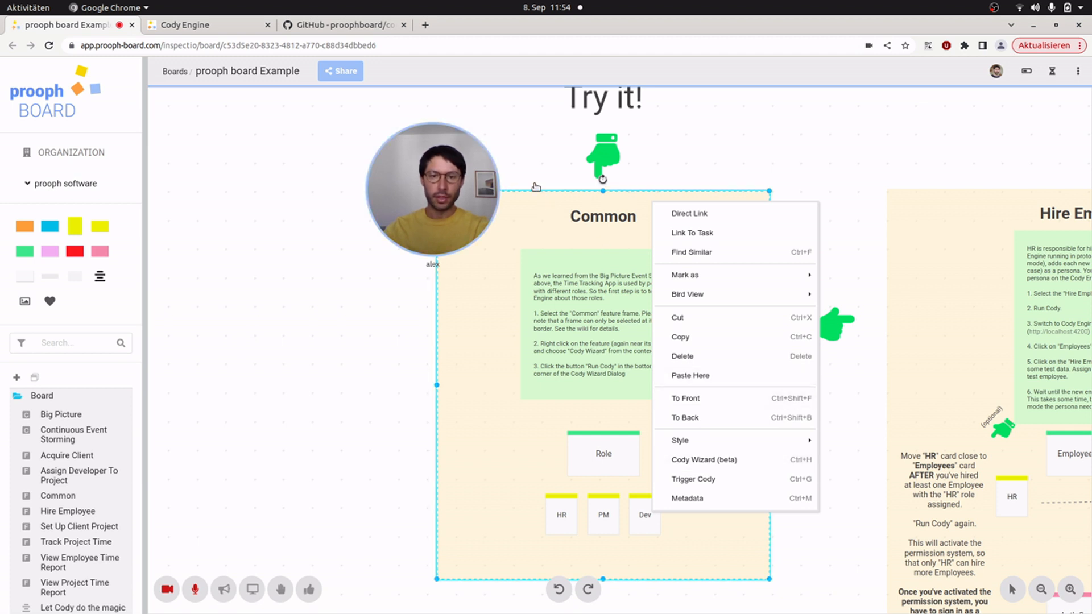
left_click(731, 460)
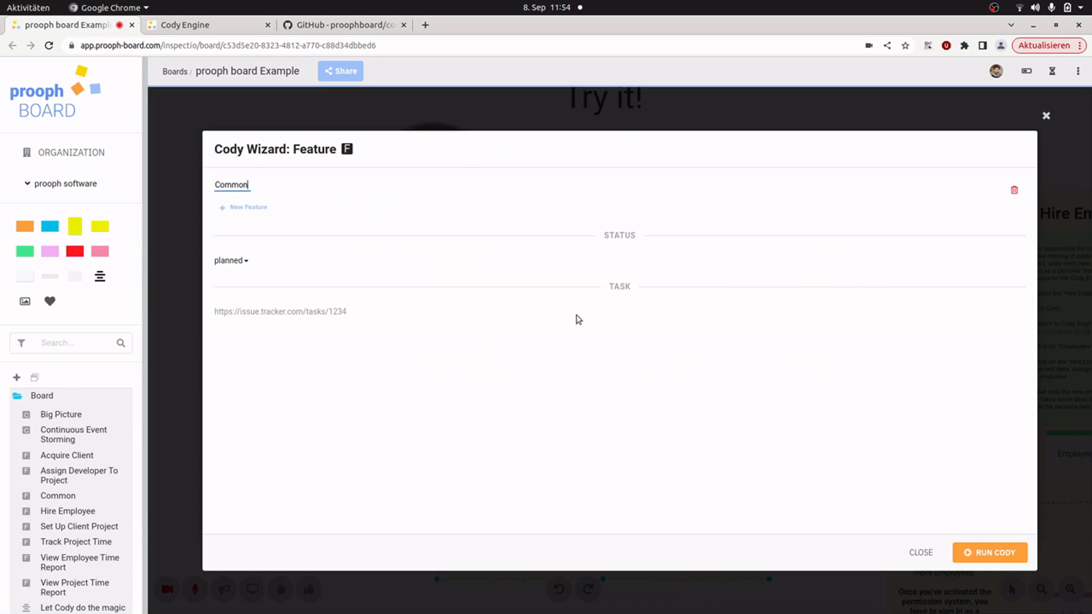
left_click(990, 554)
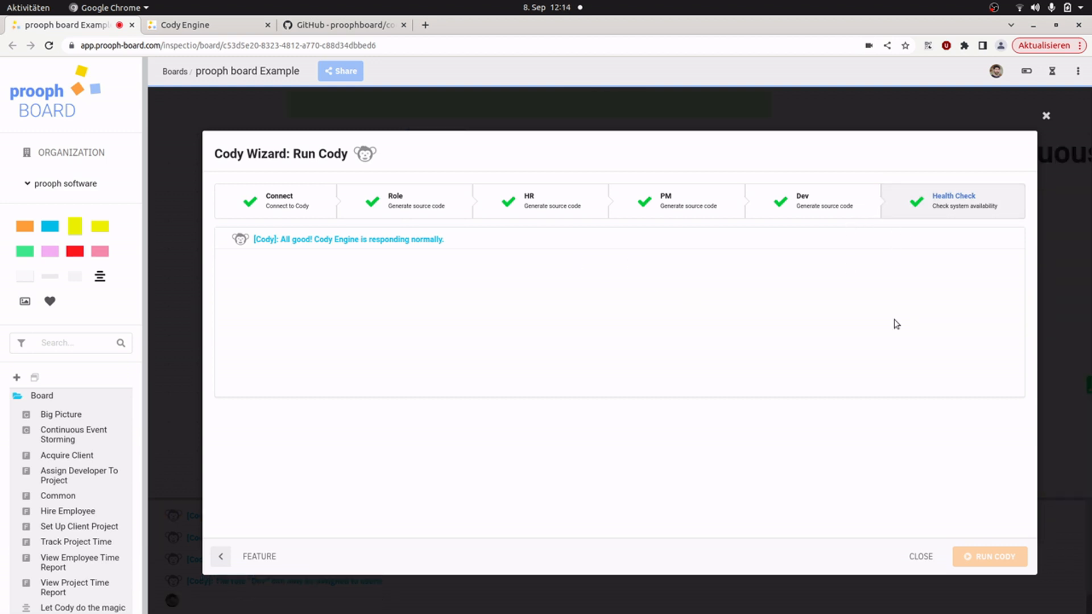
left_click(919, 556)
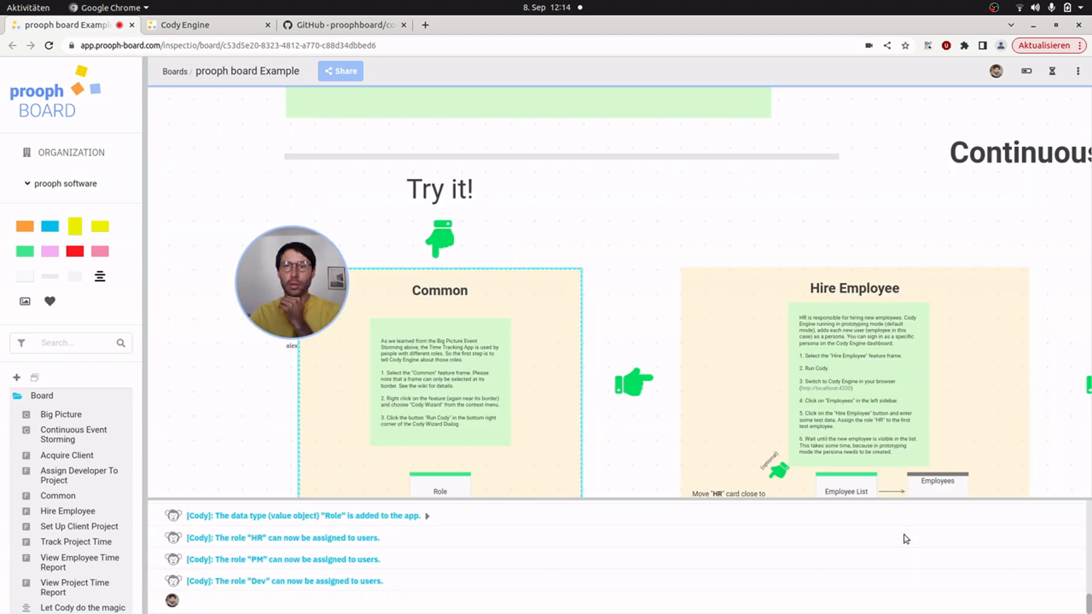
Step: Examine the Hire Employee feature on the board, following its cards from Employees down to Employee List
left_click_drag(587, 279, 370, 139)
left_click(461, 224)
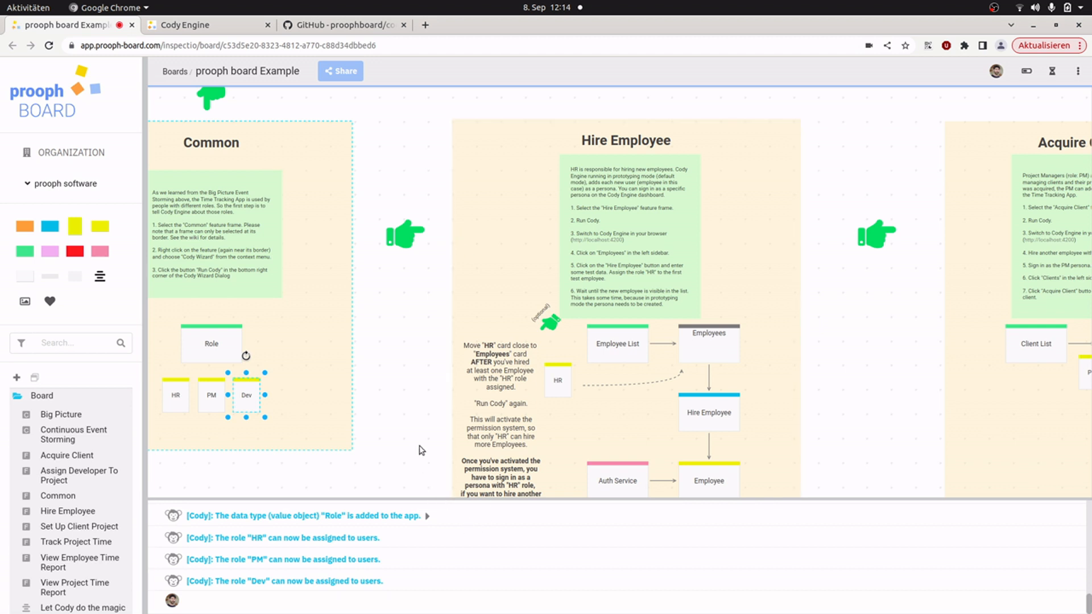
left_click_drag(408, 448, 356, 368)
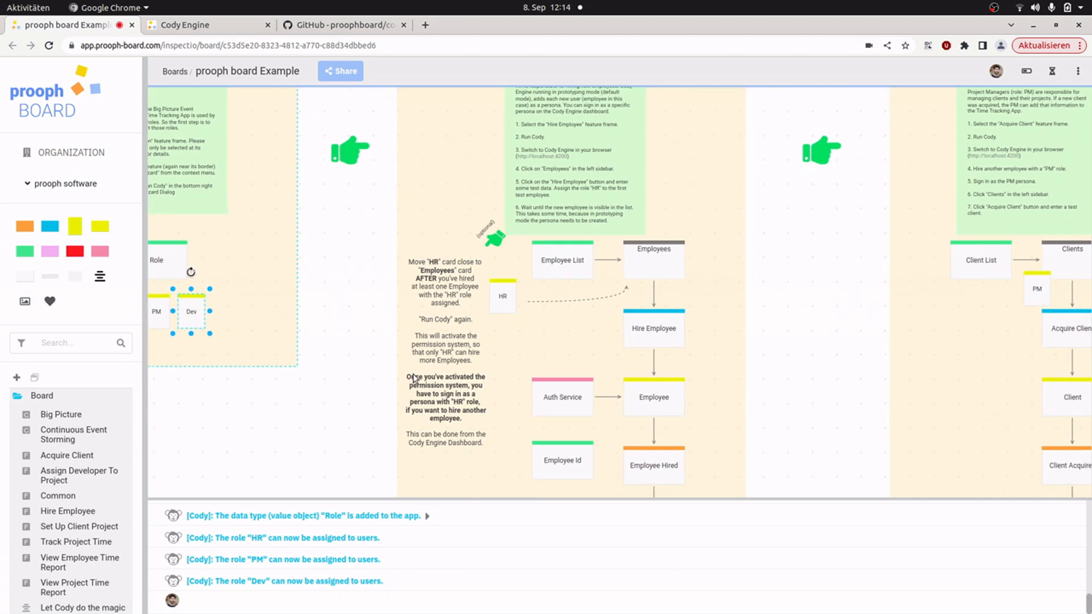
scroll(546, 351, "up", 2)
left_click_drag(581, 340, 474, 244)
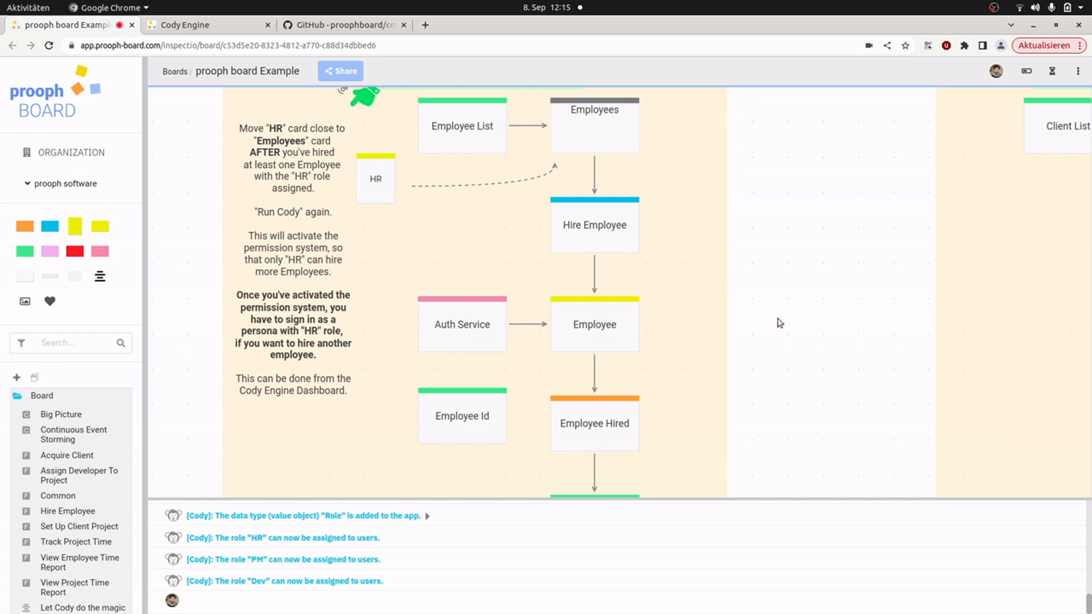
left_click_drag(787, 314, 815, 103)
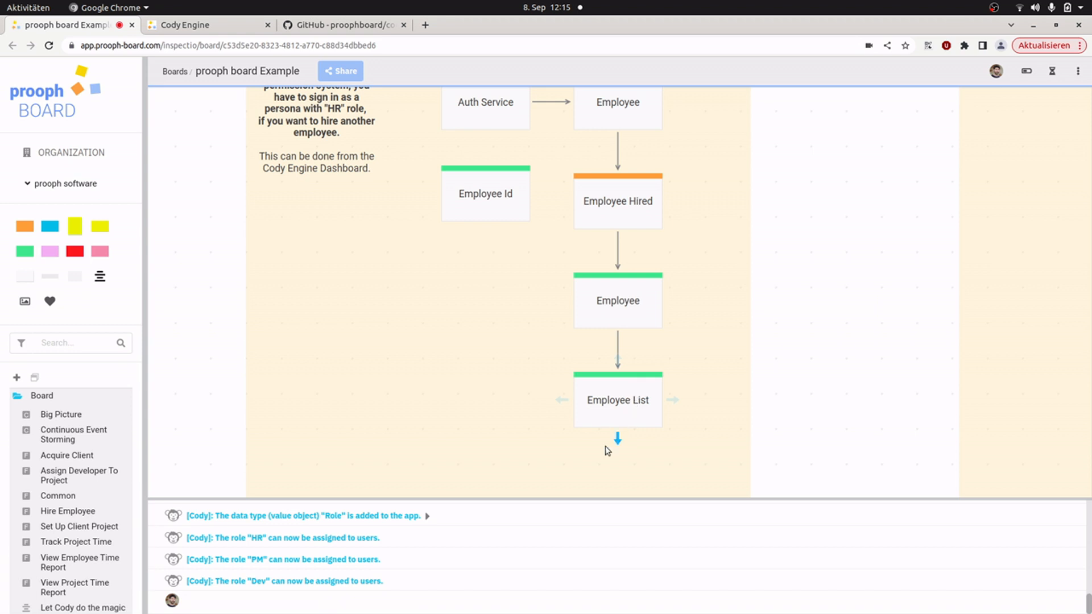
scroll(463, 356, "up", 5)
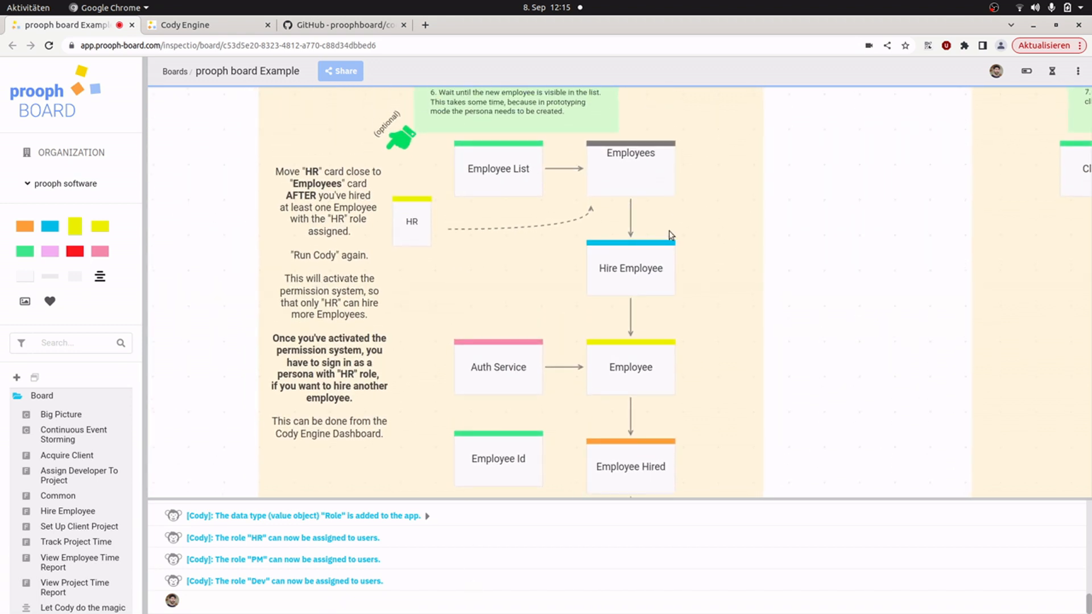
scroll(858, 217, "up", 3)
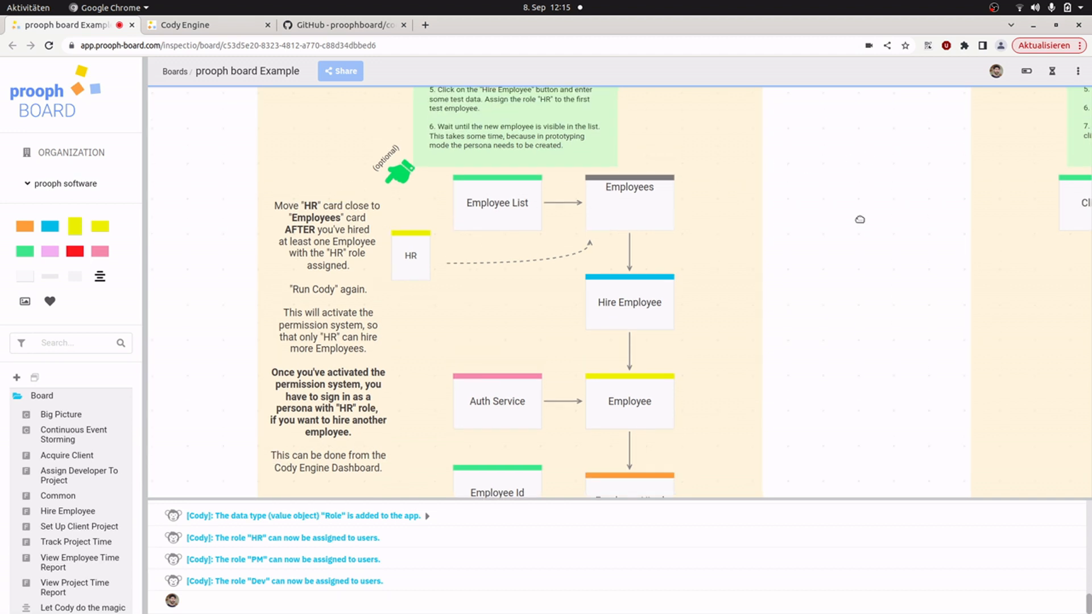
scroll(867, 347, "up", 3)
Step: Open the Cody Wizard for the Hire Employee feature and review the route, sidebar and breadcrumb configuration of its Employees page
left_click(395, 171)
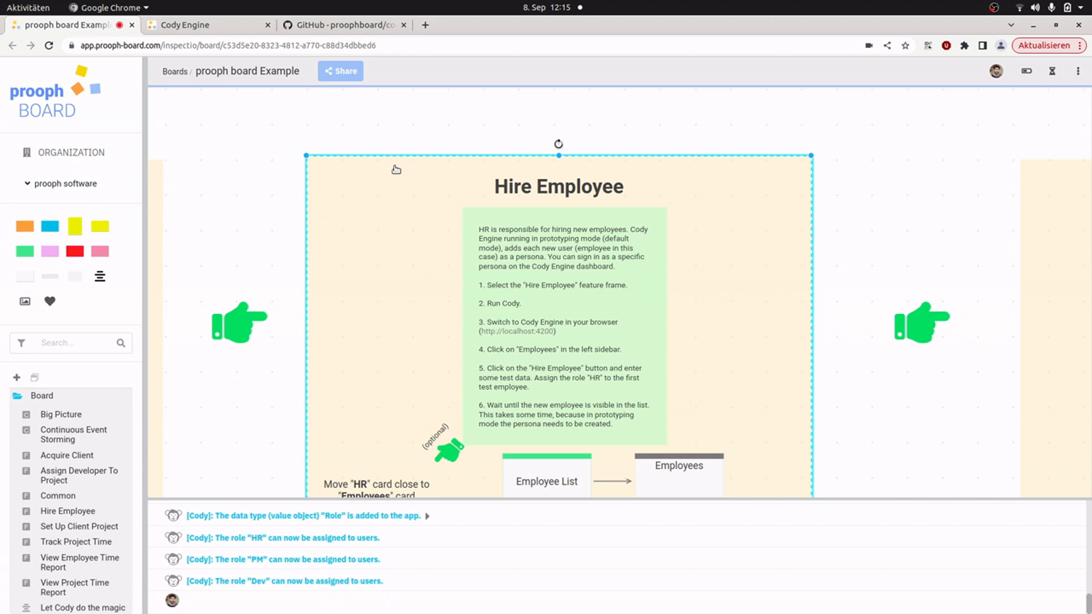
right_click(398, 165)
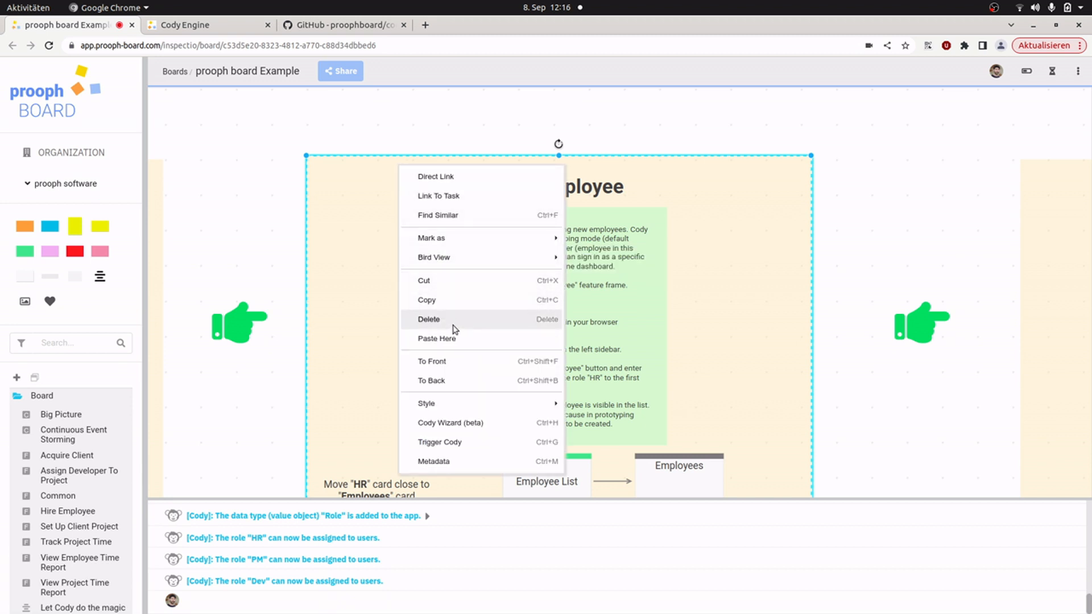
left_click(449, 423)
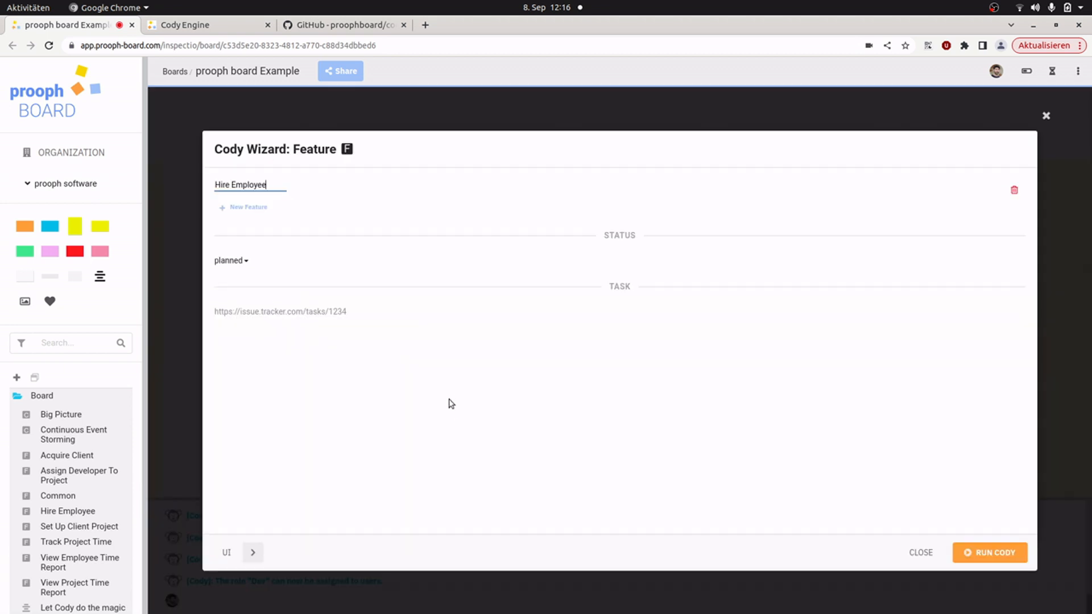
left_click(228, 556)
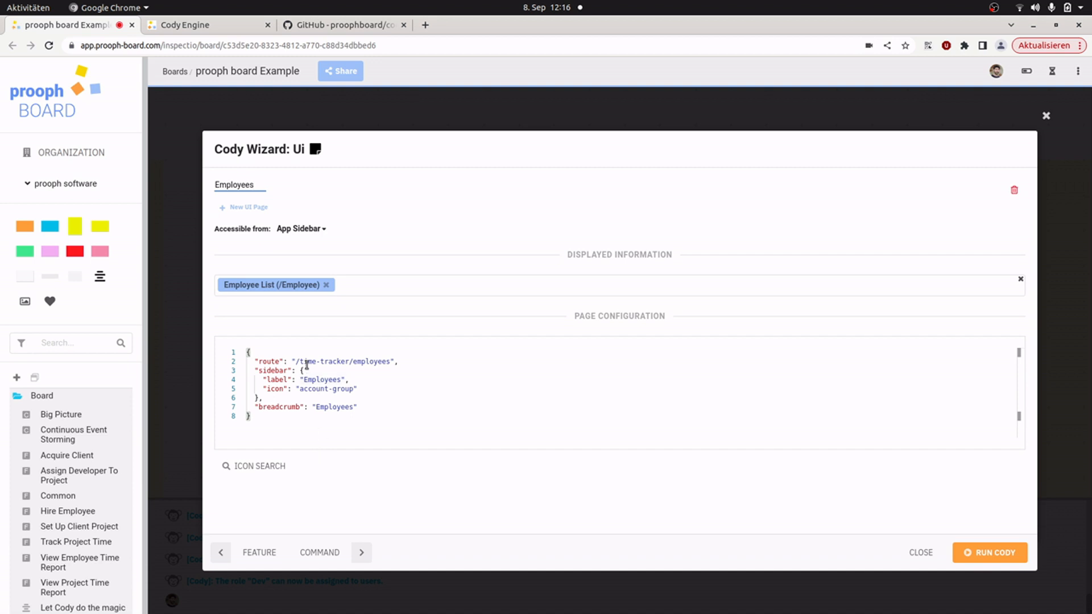
left_click_drag(296, 362, 390, 361)
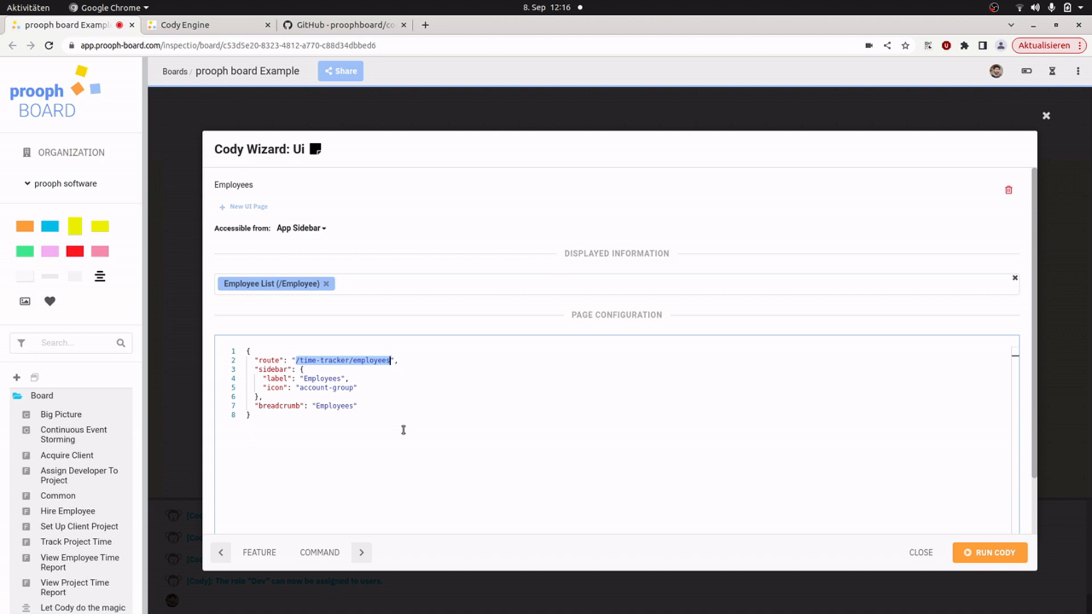
left_click_drag(268, 370, 345, 406)
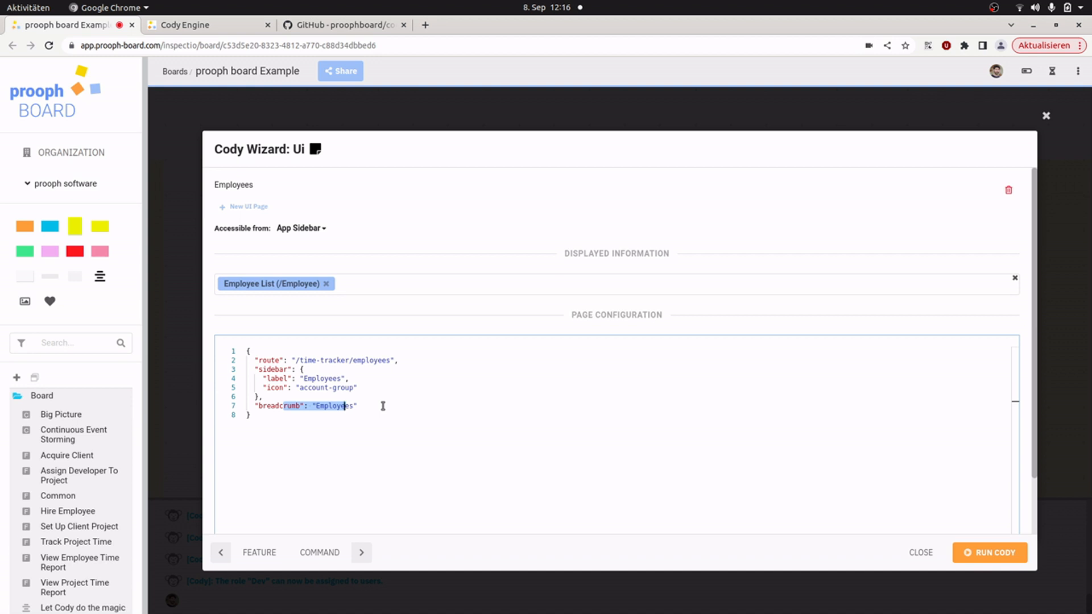
Step: Check the Hire Employee command's schema in the wizard, return to the feature and run Cody for it
left_click(324, 554)
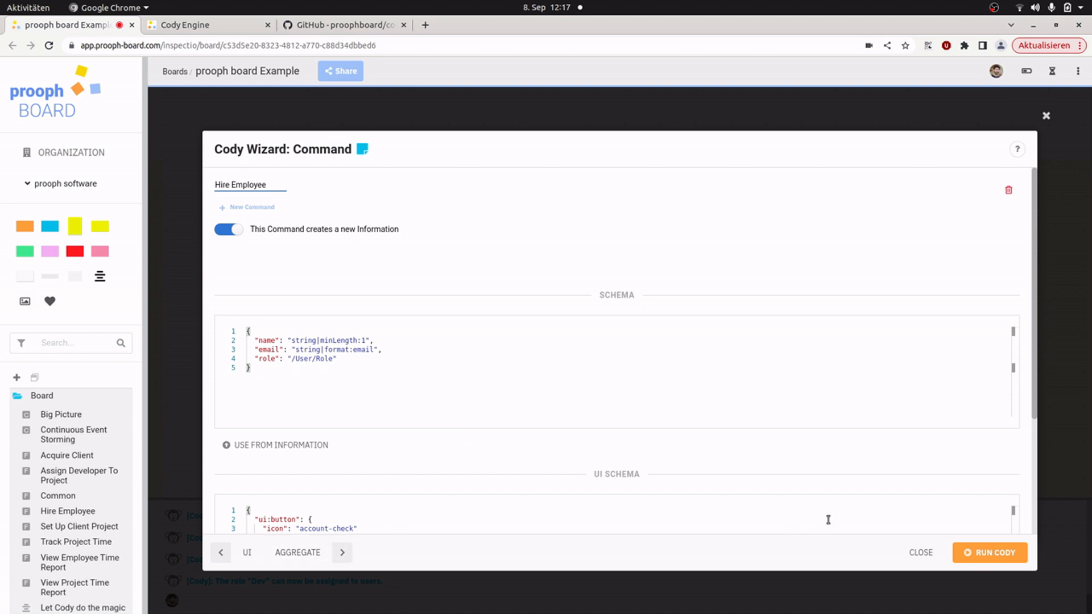
left_click(247, 553)
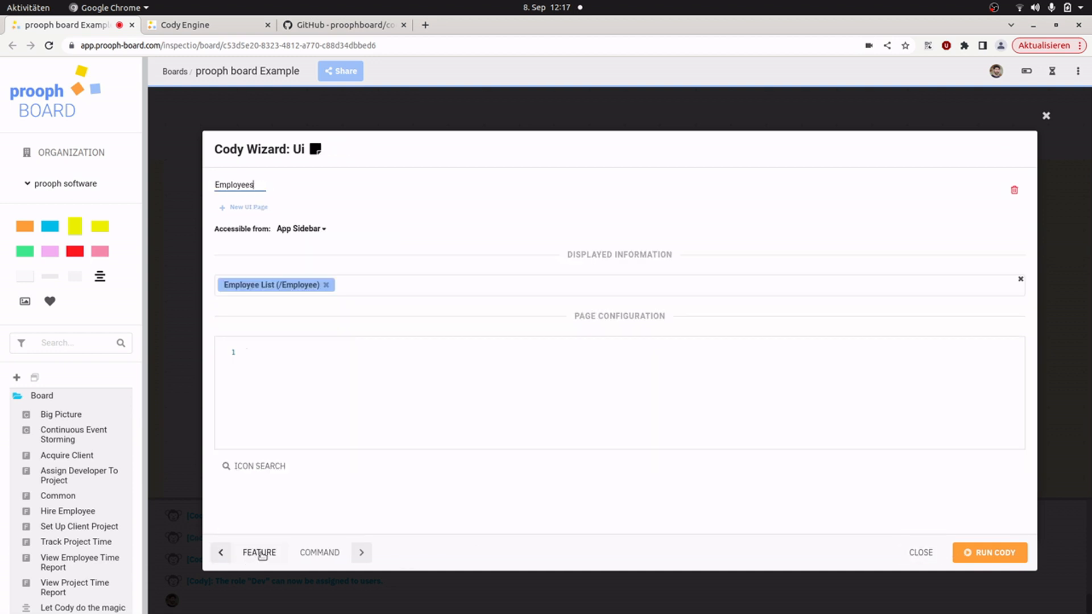
left_click(597, 424)
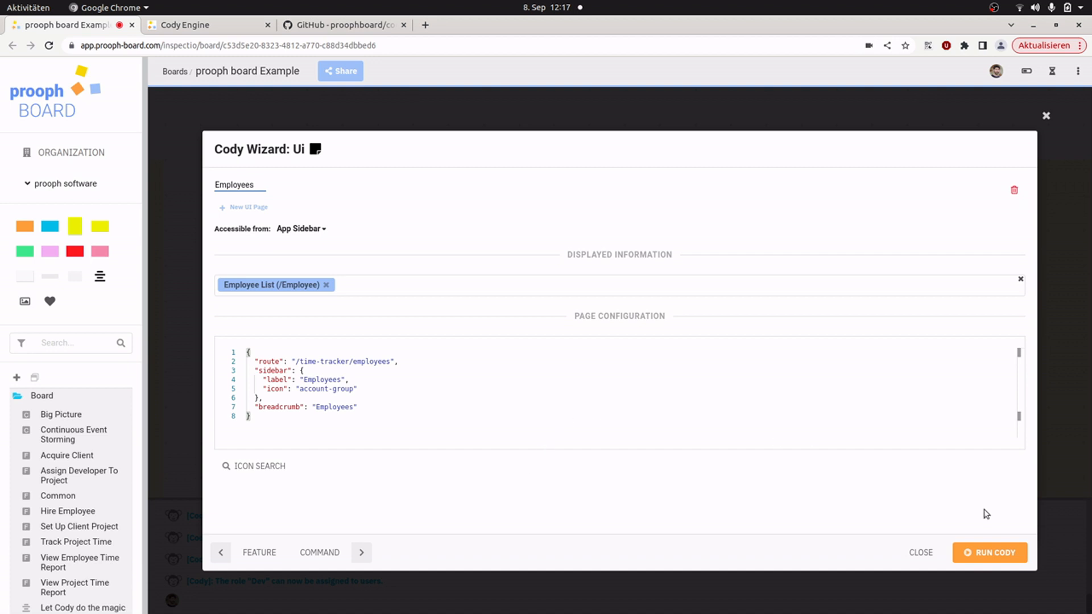
left_click(257, 554)
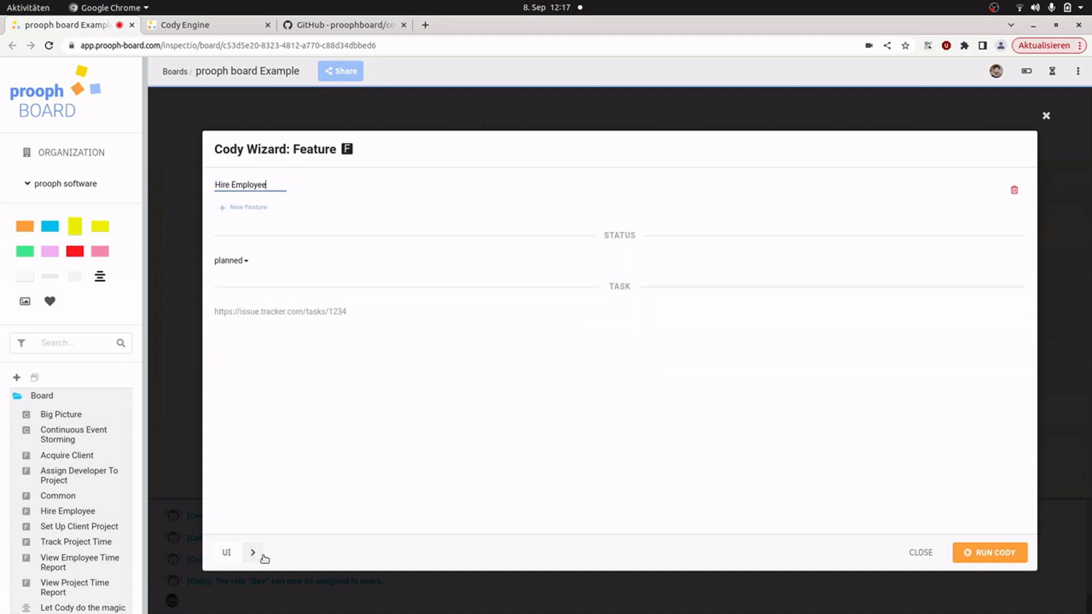
left_click(995, 554)
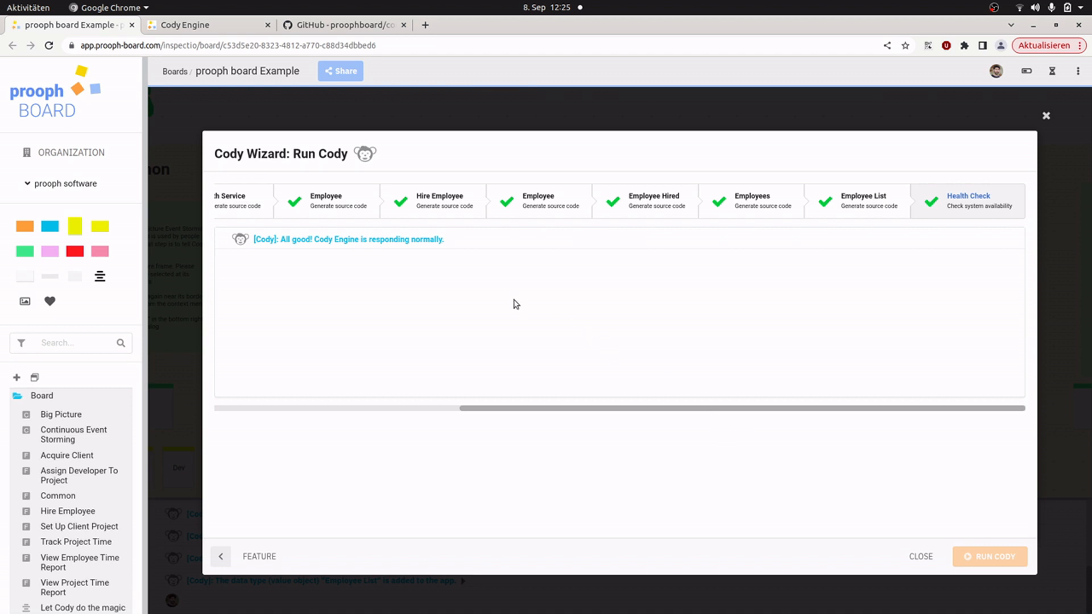
Step: Switch to the Cody Engine app and start hiring an employee from its Employees page
left_click(237, 31)
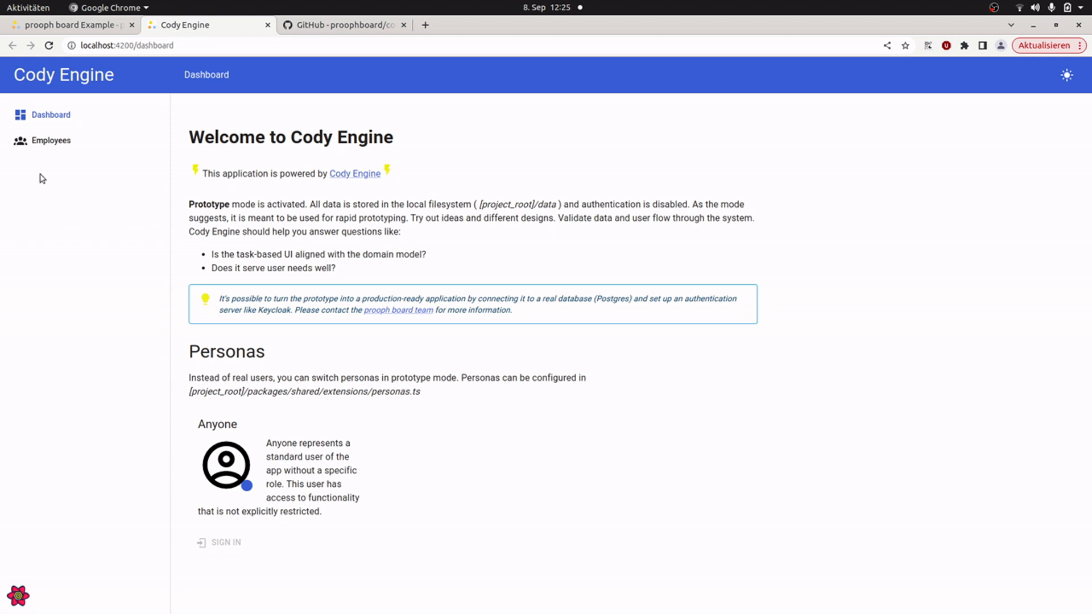
left_click(58, 145)
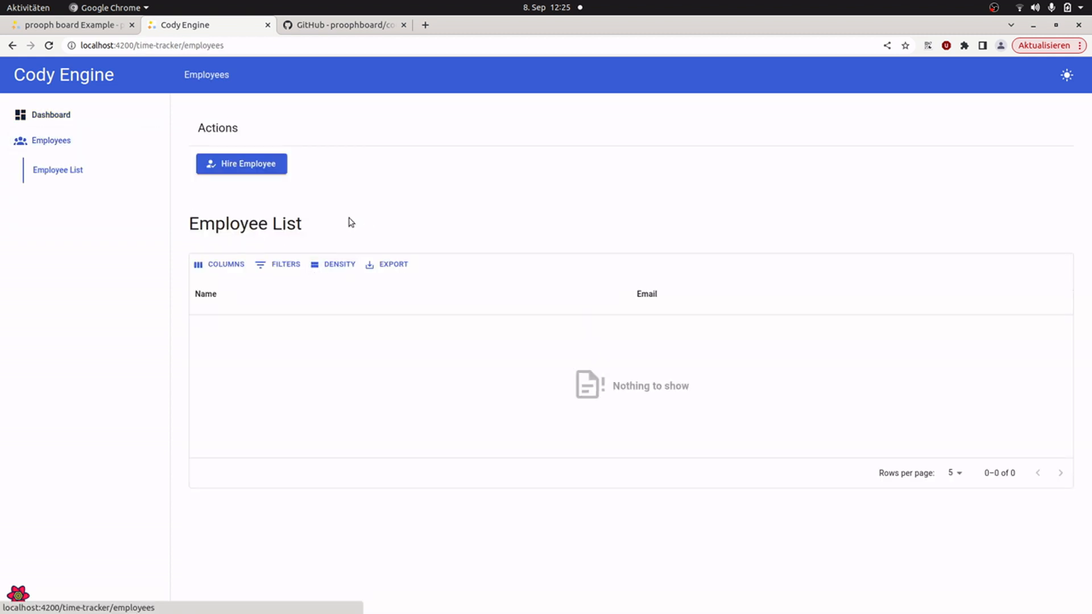
left_click(246, 169)
left_click(362, 266)
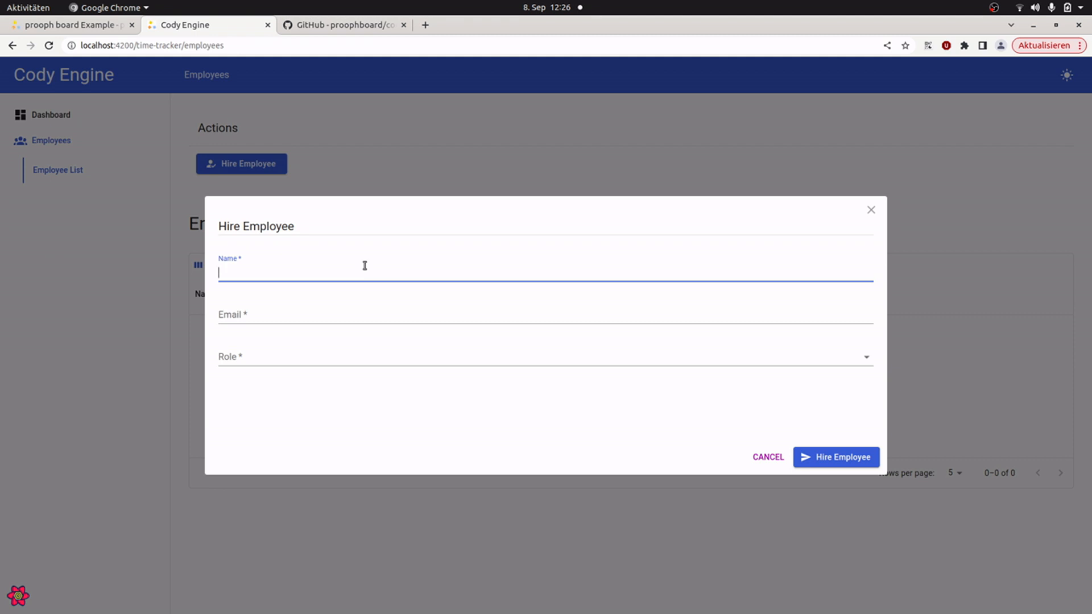
Step: Fill in the first test employee's name and e-mail in the Hire Employee form
type("N")
key("BackSpace")
type("Jane")
key("Tab")
type("jane@test.it")
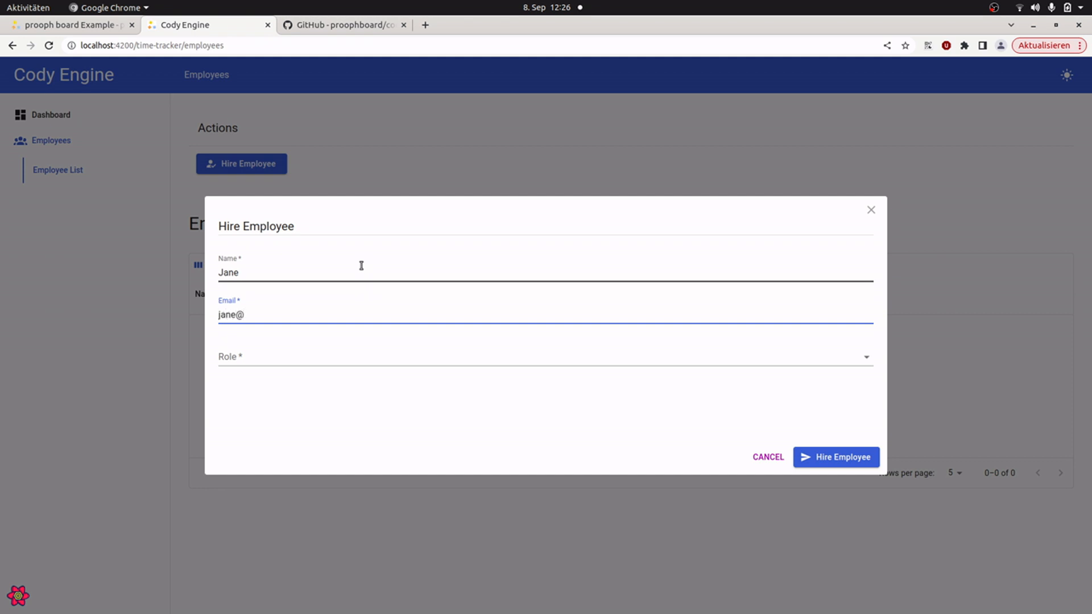
Step: Assign the HR role to the first employee and submit the hiring
key("Tab")
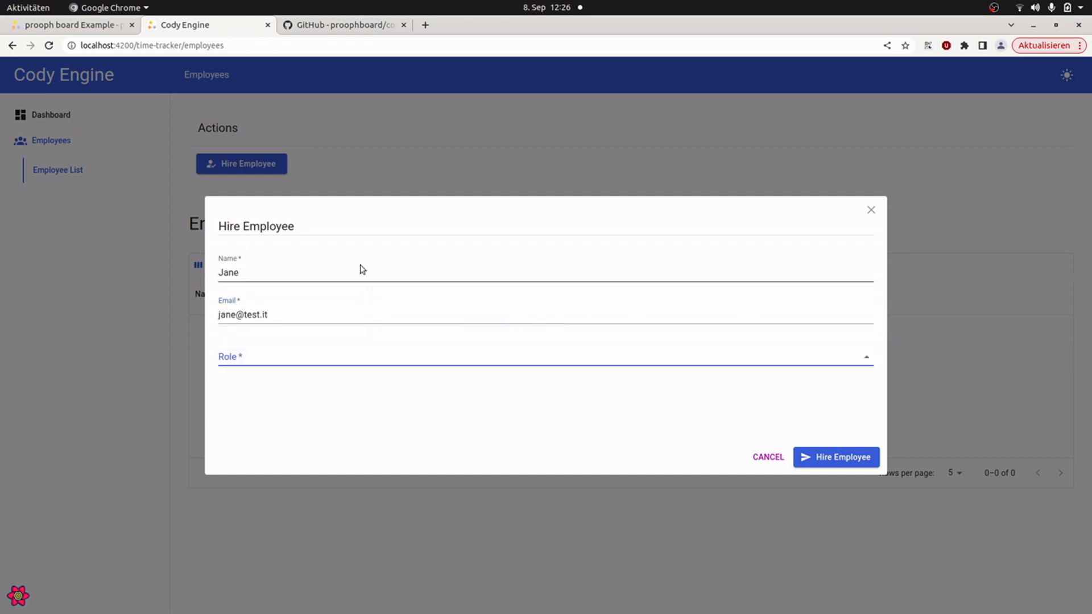
key("space")
key("Return")
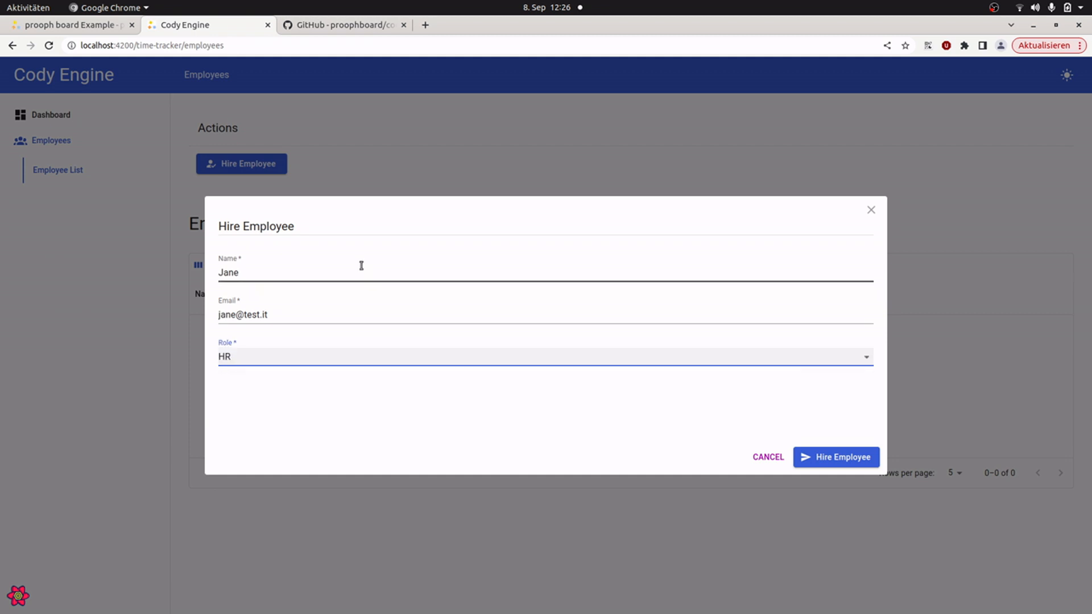
left_click(832, 464)
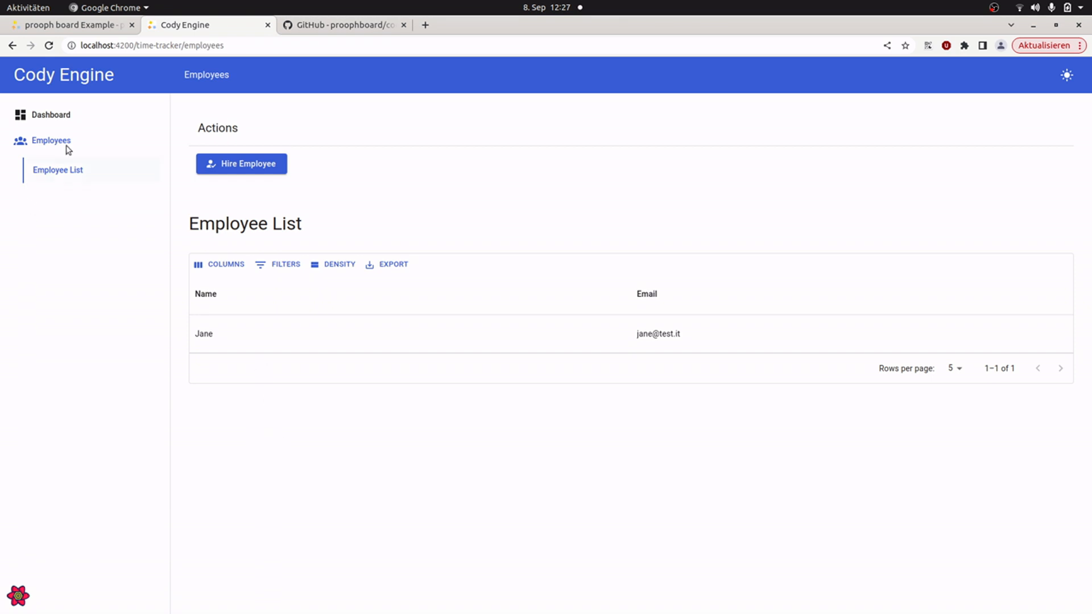
Step: Sign in as the persona with the HR role from the Cody Engine dashboard
left_click(63, 115)
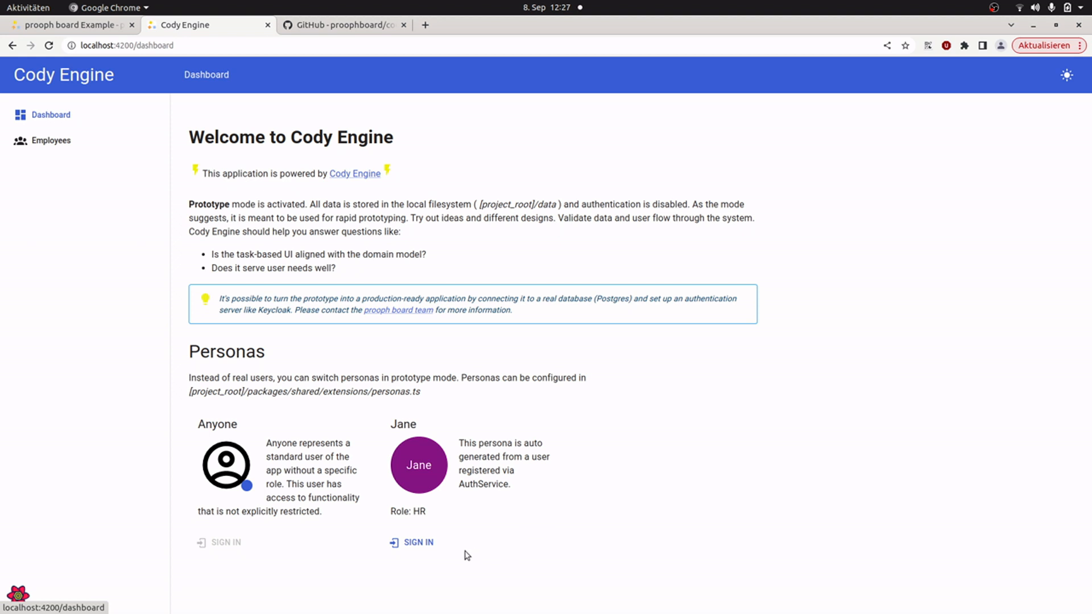
left_click(419, 542)
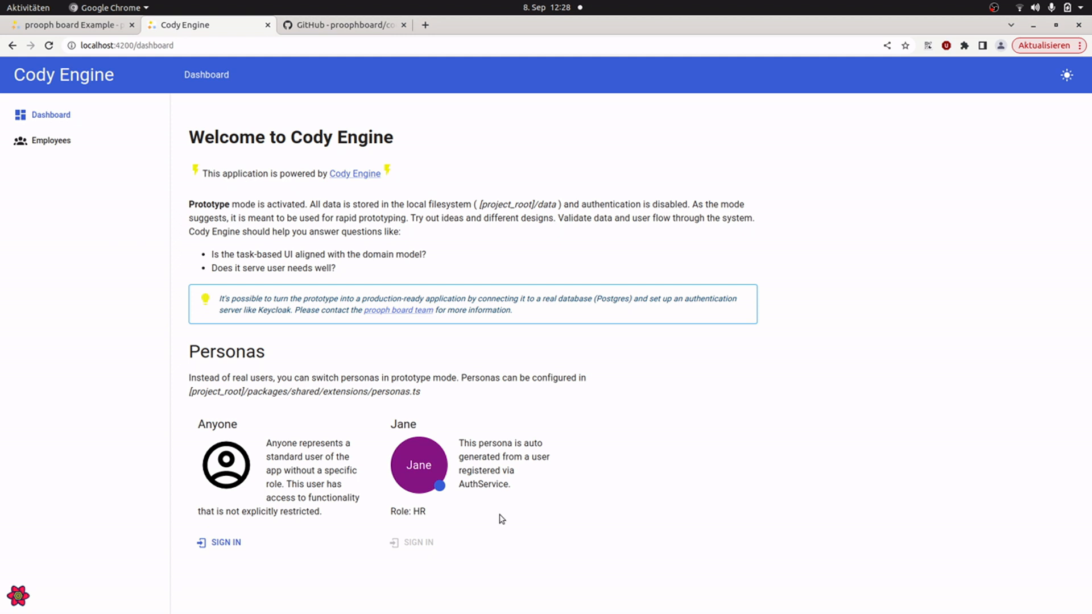
Step: Return to prooph board, close the finished Cody Wizard and move the HR card onto the Employees card
left_click(73, 26)
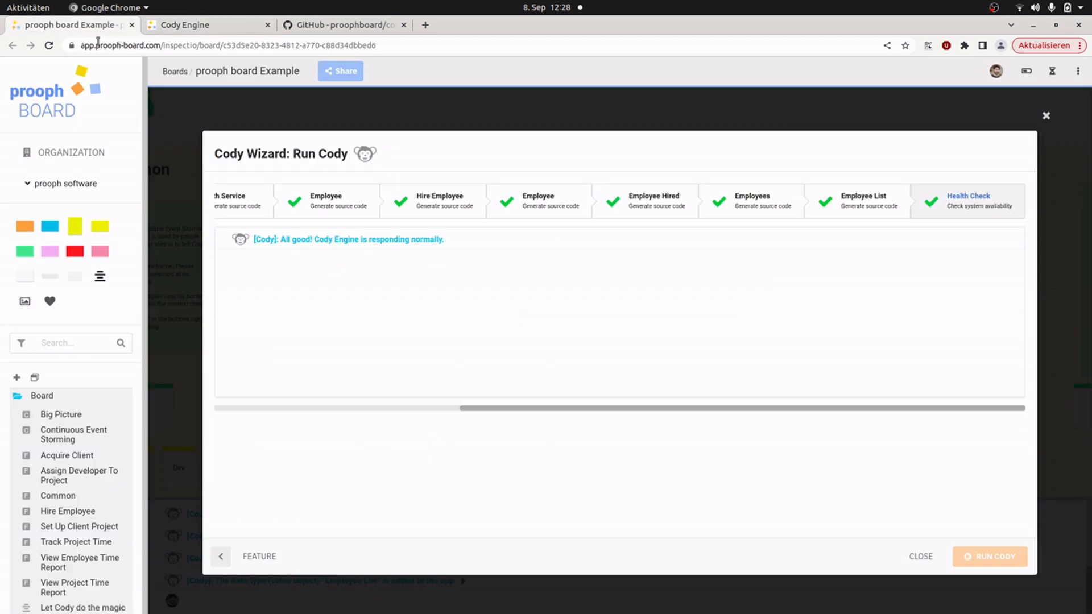
left_click(926, 558)
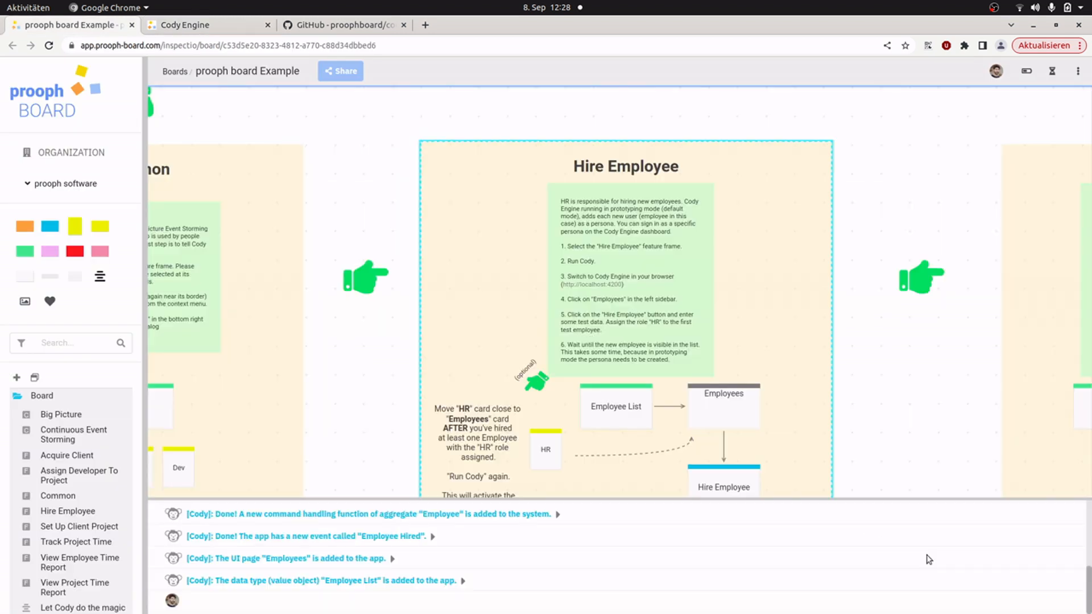
scroll(352, 411, "up", 3)
left_click_drag(352, 411, 364, 274)
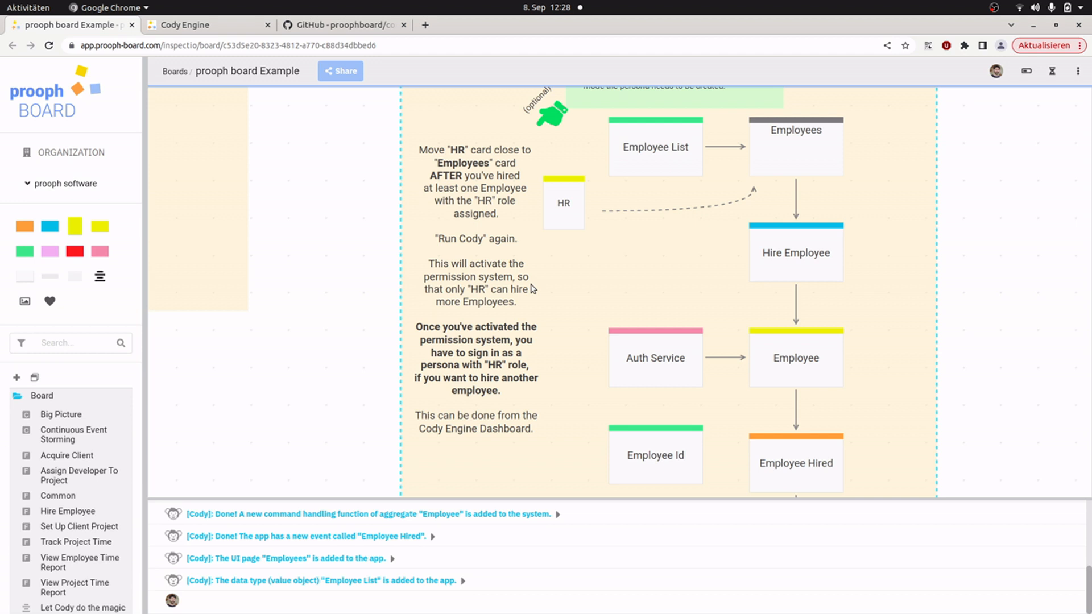
left_click(356, 209)
left_click_drag(565, 213, 767, 178)
Step: Select the Hire Employee feature frame and run Cody on it again through the Cody Wizard
left_click_drag(288, 154, 309, 378)
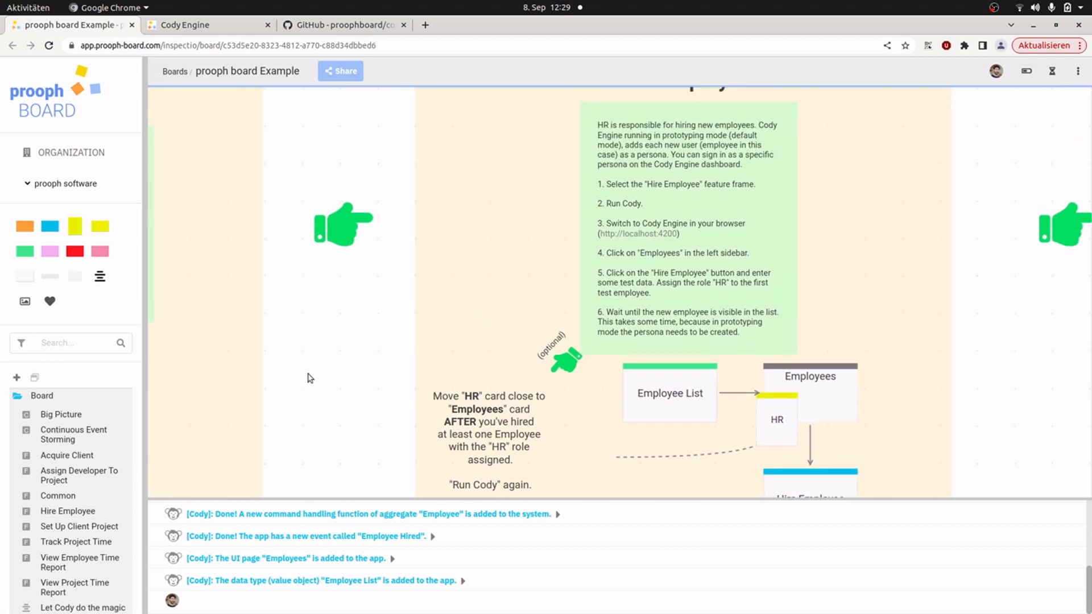
left_click_drag(375, 137, 345, 236)
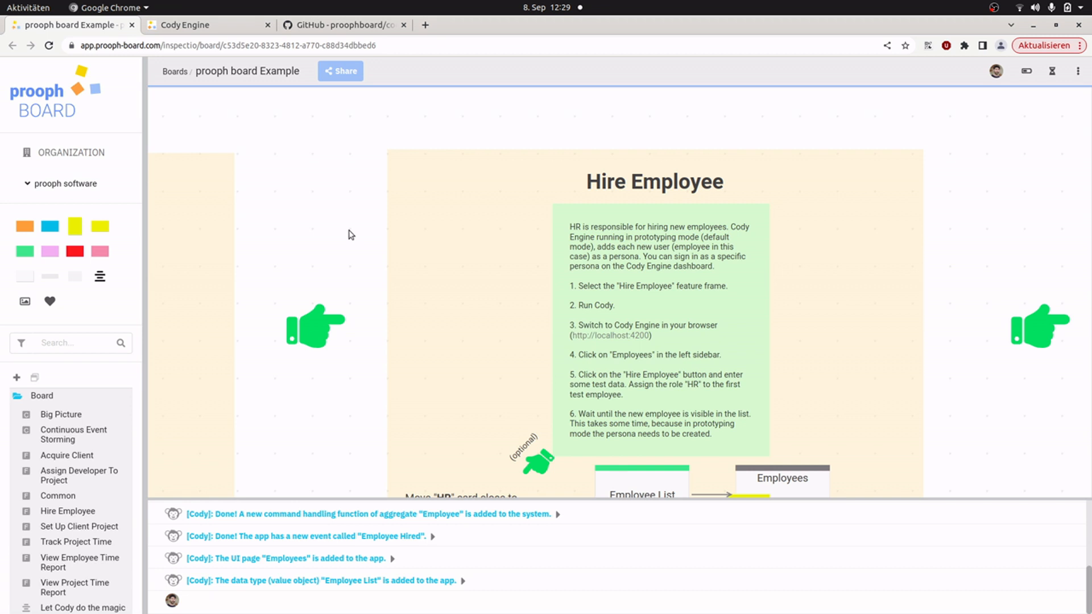
left_click(462, 174)
right_click(464, 170)
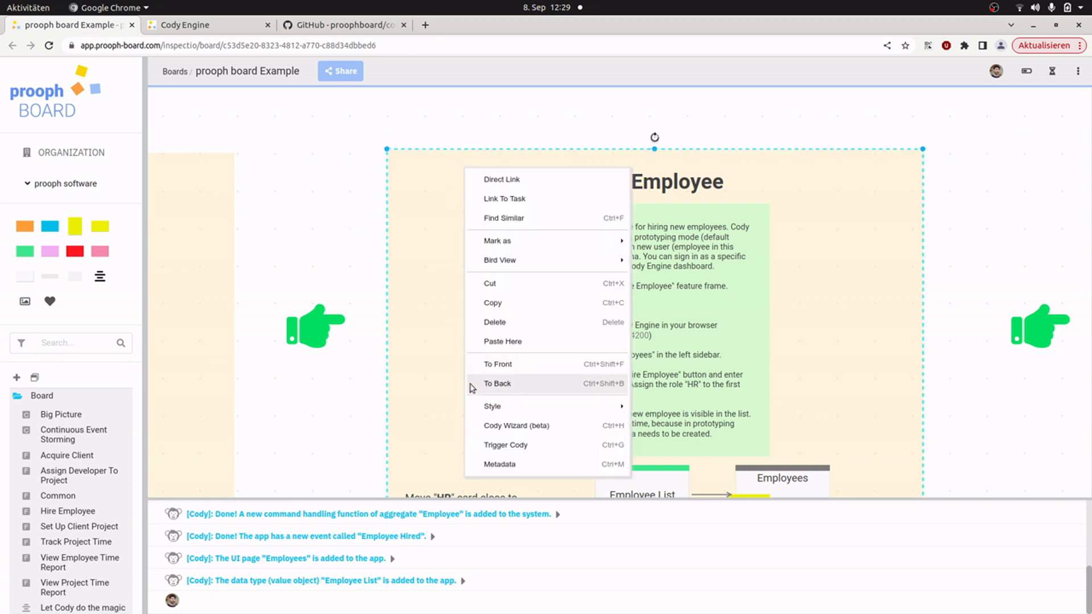
left_click(511, 425)
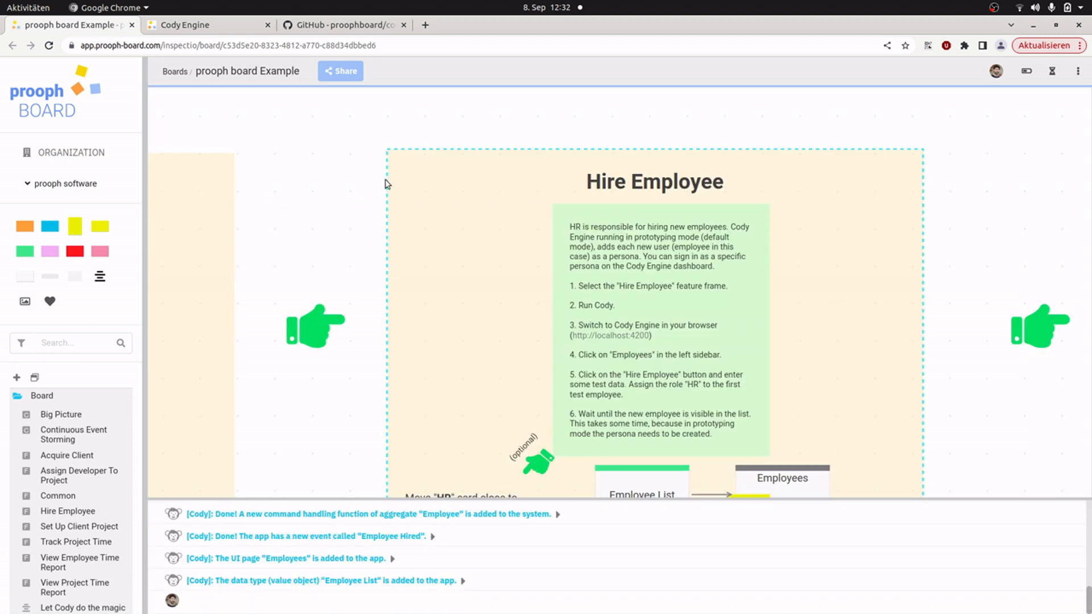
Step: Switch to Cody Engine, sign in as the HR persona and open the Employees page
left_click(210, 26)
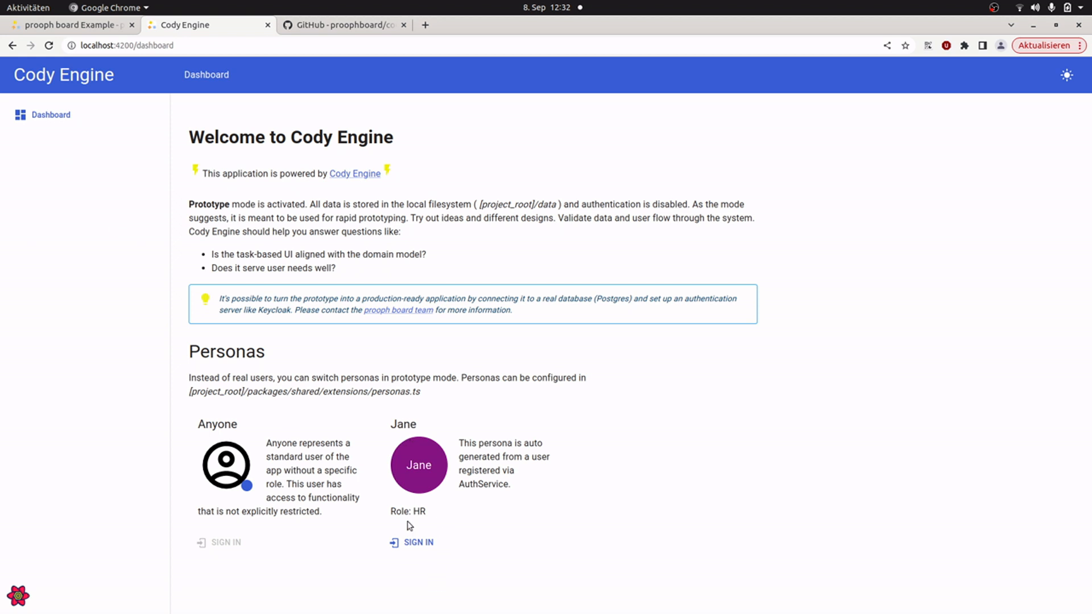
left_click(425, 545)
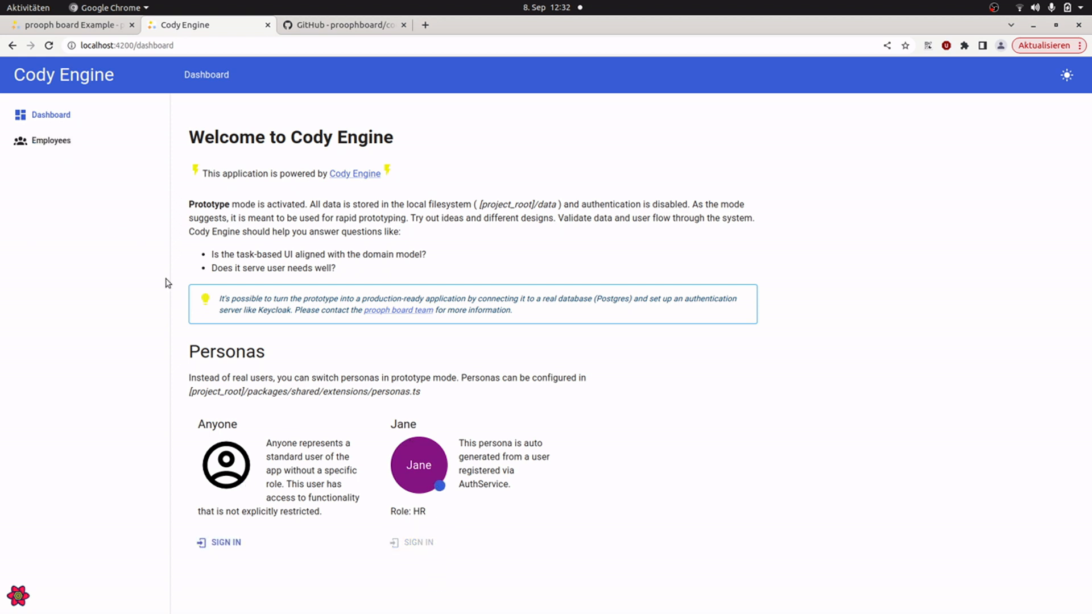
left_click(57, 142)
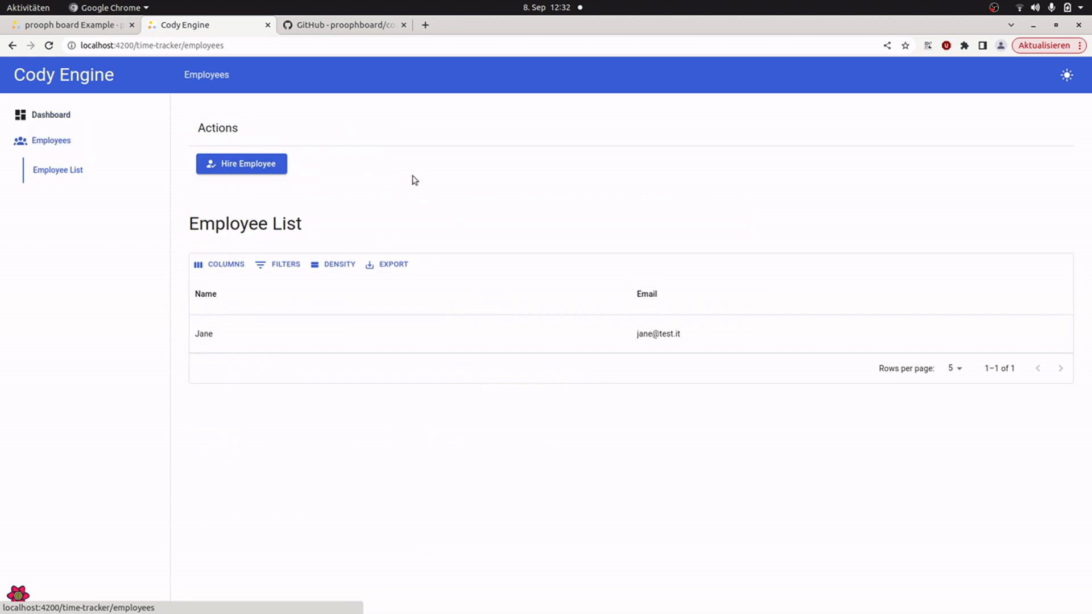
Step: Start hiring a second employee and fill in the person's name and e-mail
left_click(251, 170)
left_click(361, 275)
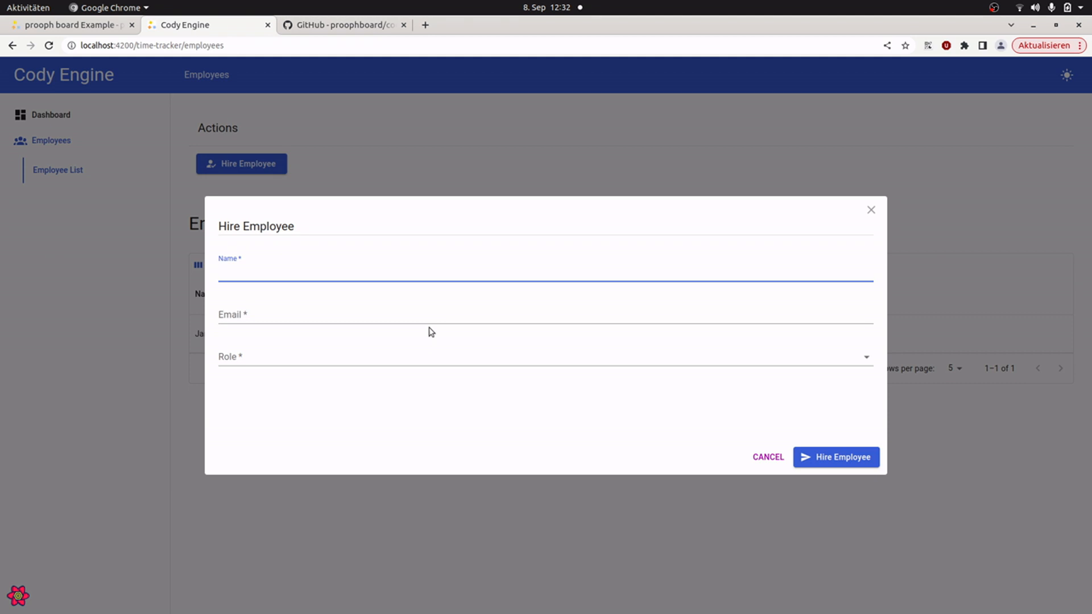
type("John")
key("Tab")
type("john@test.it")
key("Tab")
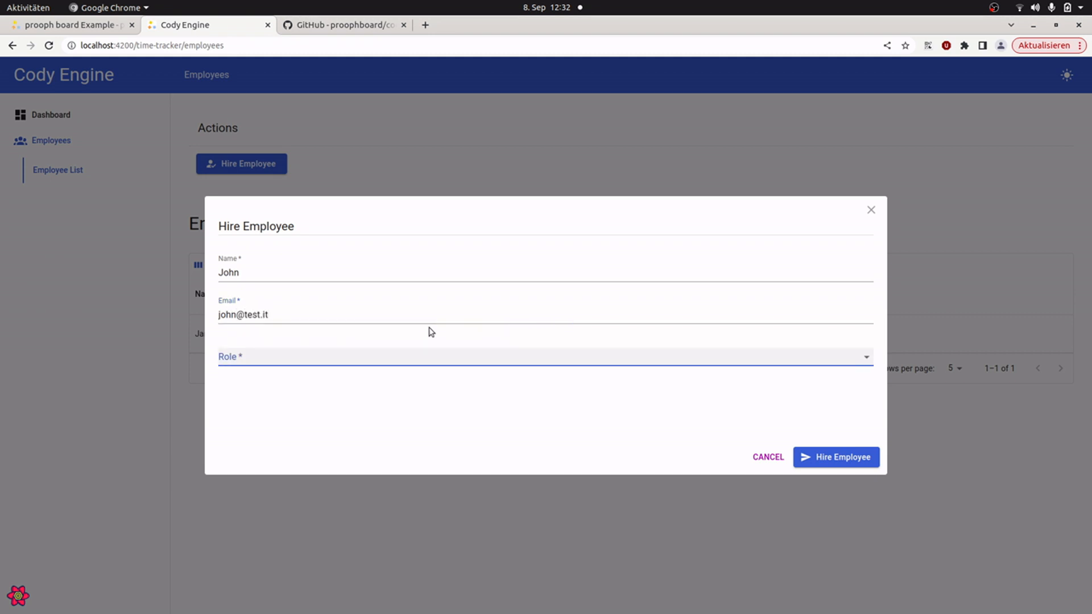
Step: Assign the PM role to the second employee and submit the hiring
key("Down")
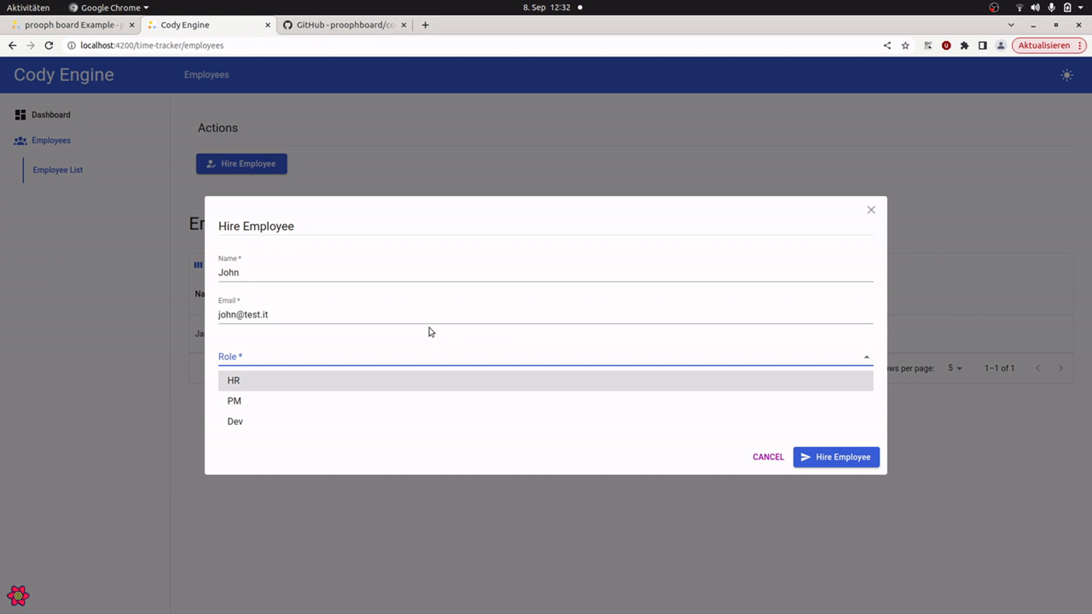
key("Down")
key("Return")
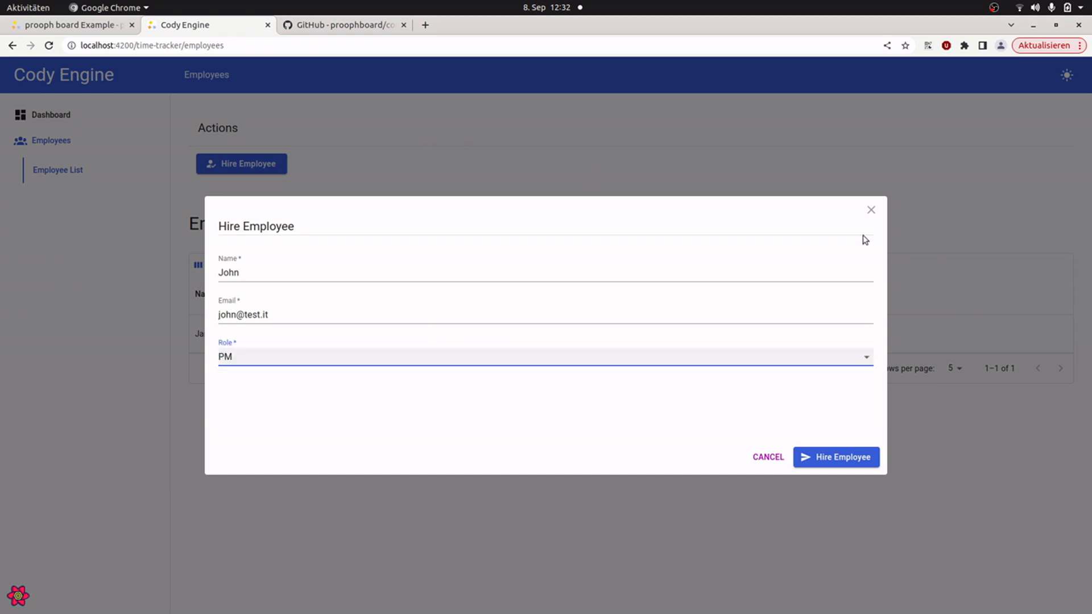
left_click(853, 457)
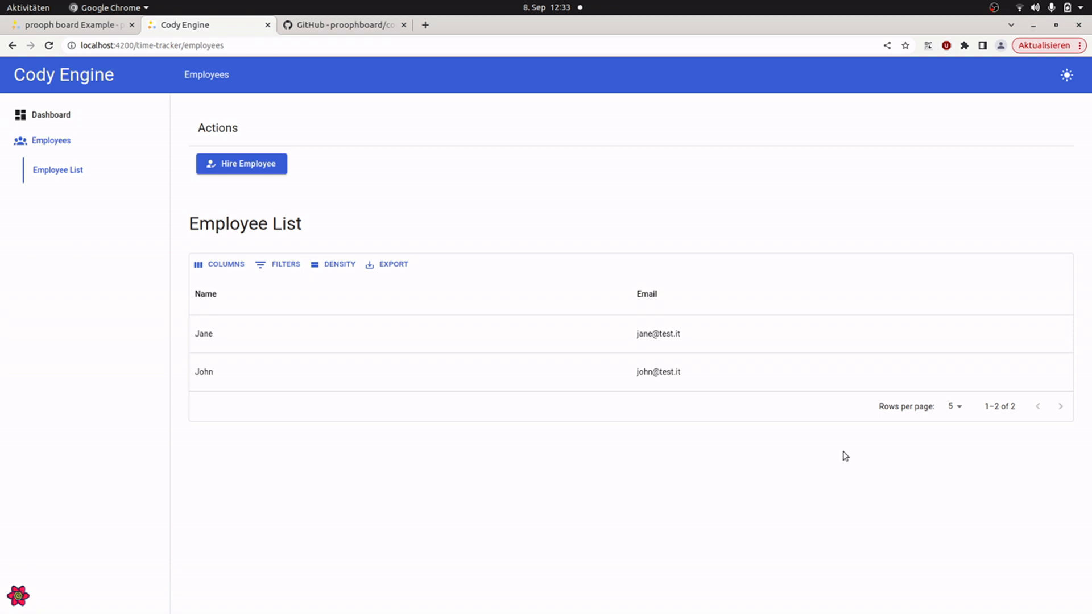
Step: Sign in as the persona with the PM role from the Cody Engine dashboard
left_click(41, 116)
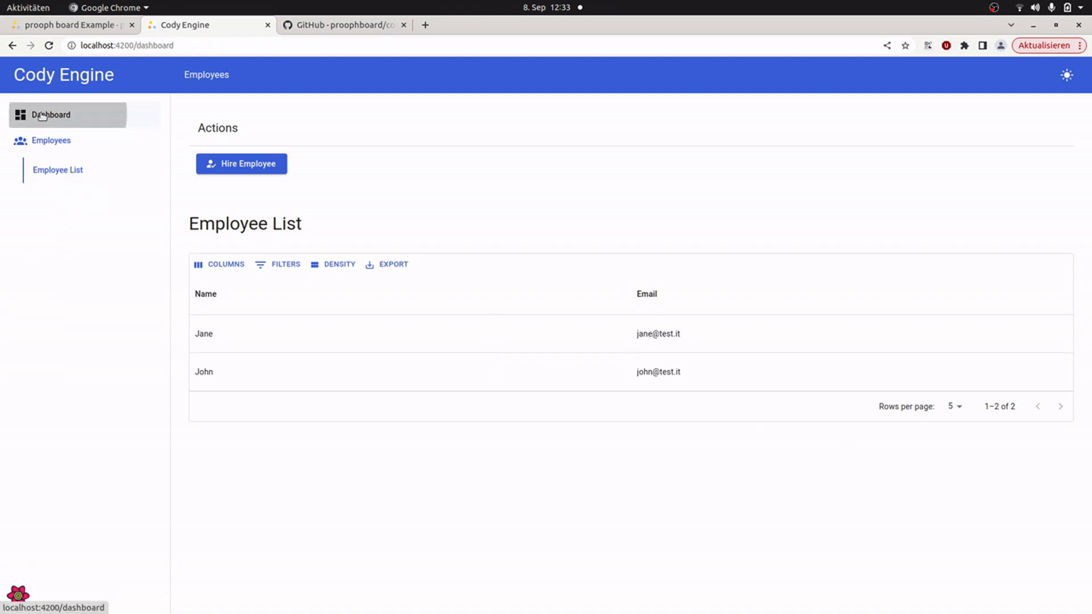
left_click(623, 543)
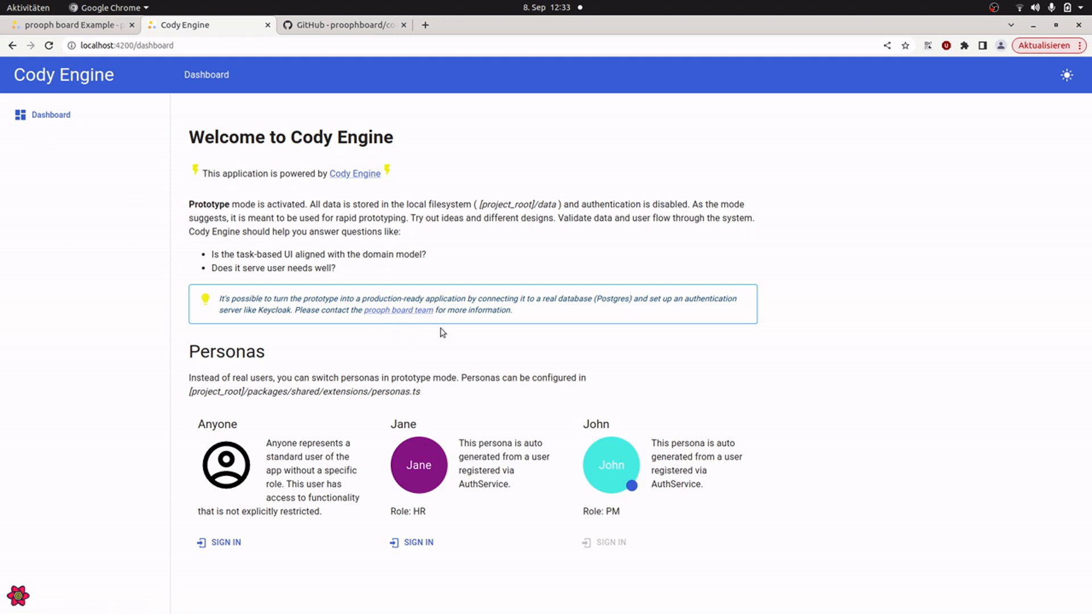
Step: Return to prooph board and look through the features from Acquire Client through Set Up Client Project to Assign Developer To Project
left_click(63, 25)
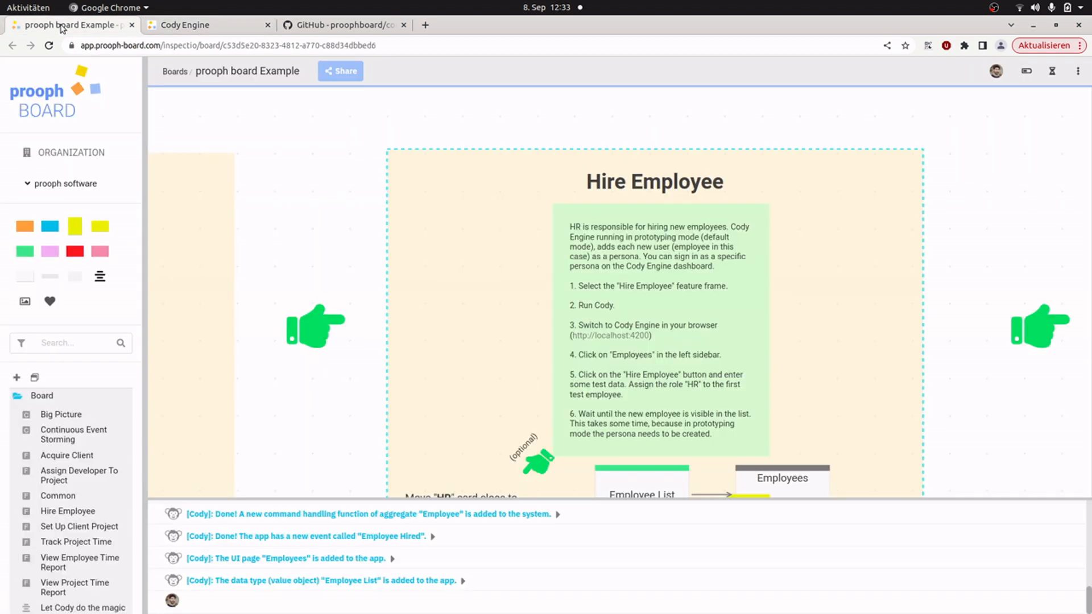
scroll(512, 236, "down", 2)
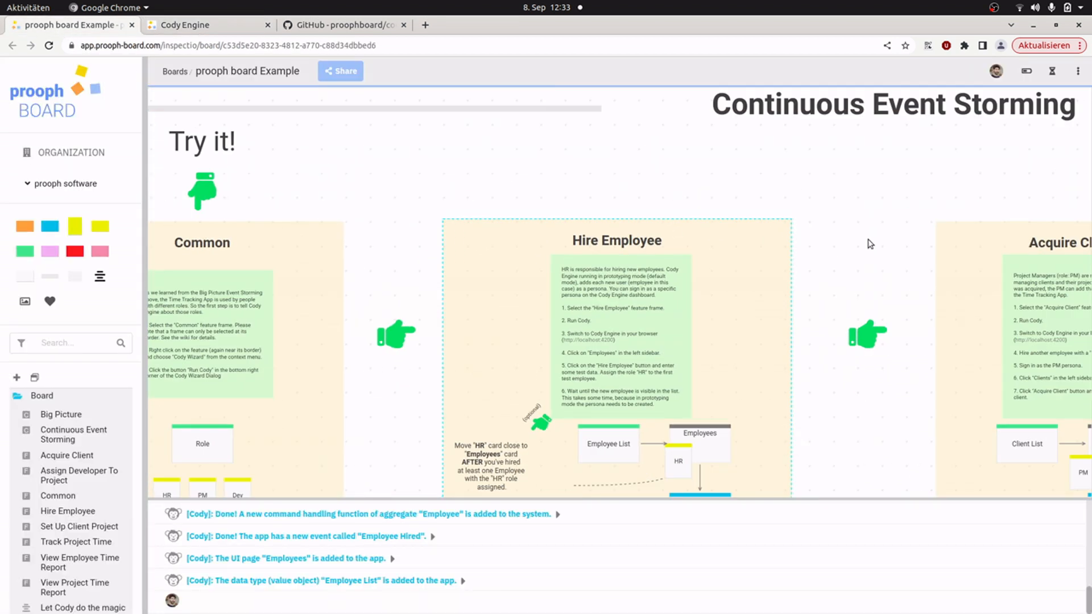
left_click_drag(790, 239, 333, 74)
scroll(467, 233, "up", 1)
left_click_drag(295, 326, 265, 557)
left_click_drag(805, 256, 243, 283)
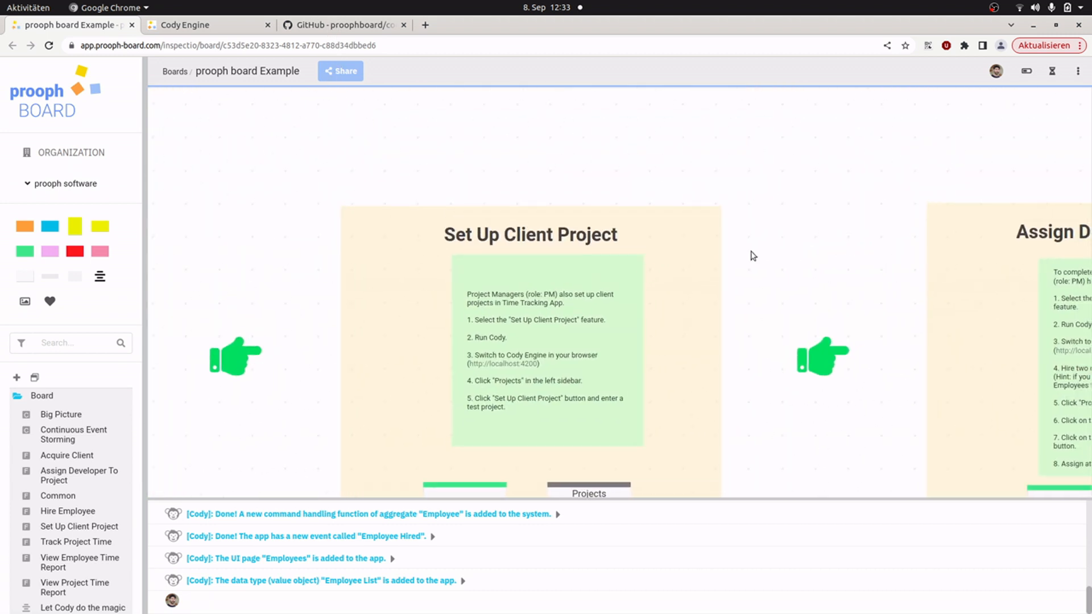
left_click_drag(845, 251, 419, 200)
scroll(429, 310, "down", 5)
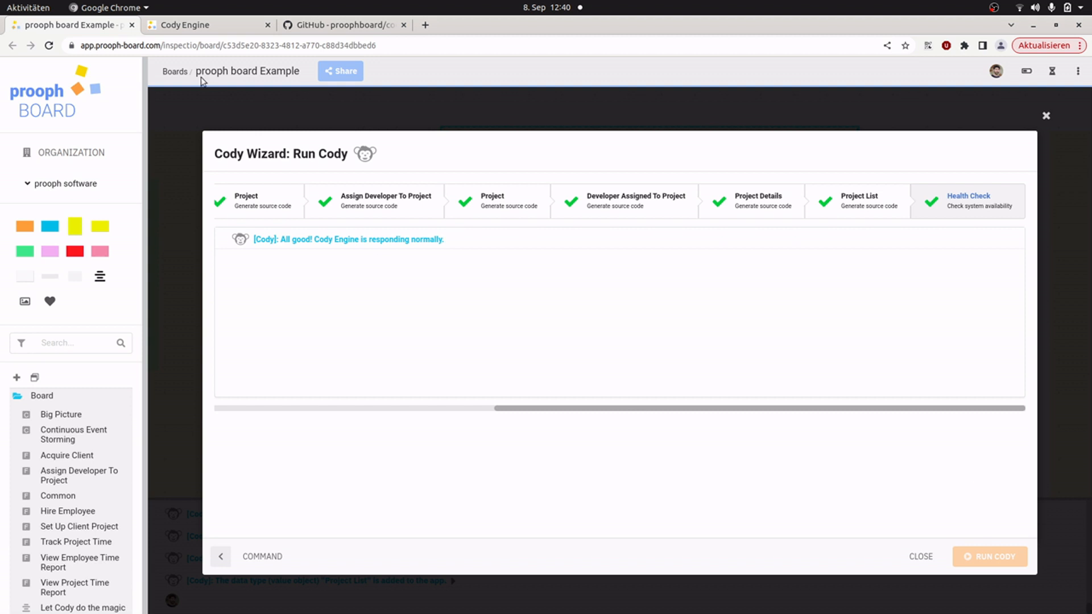
Step: Switch to Cody Engine, sign in as the PM persona and open the Clients page
left_click(194, 30)
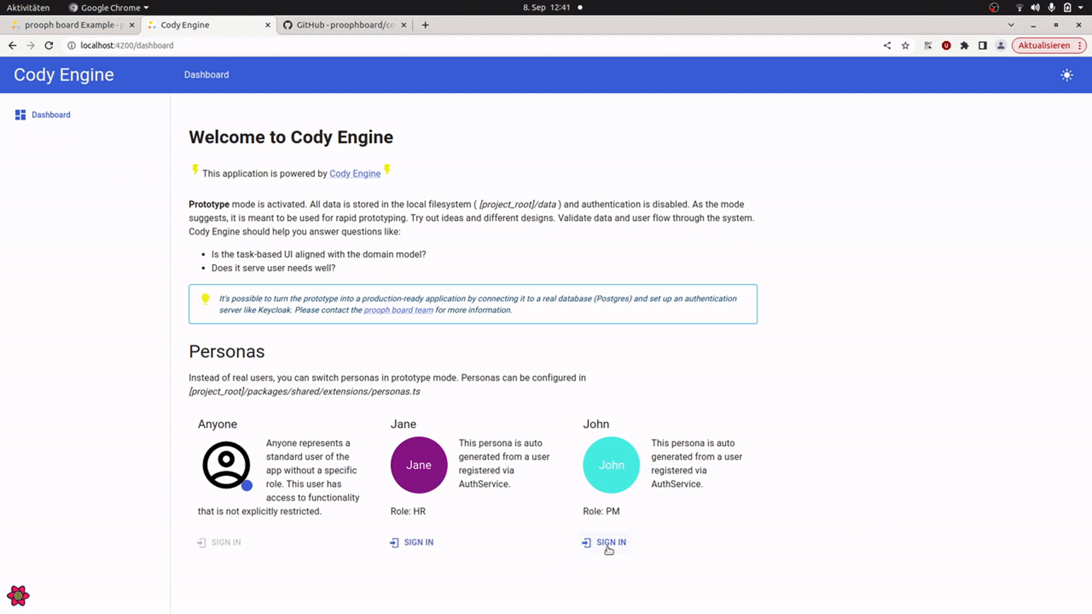
left_click(610, 544)
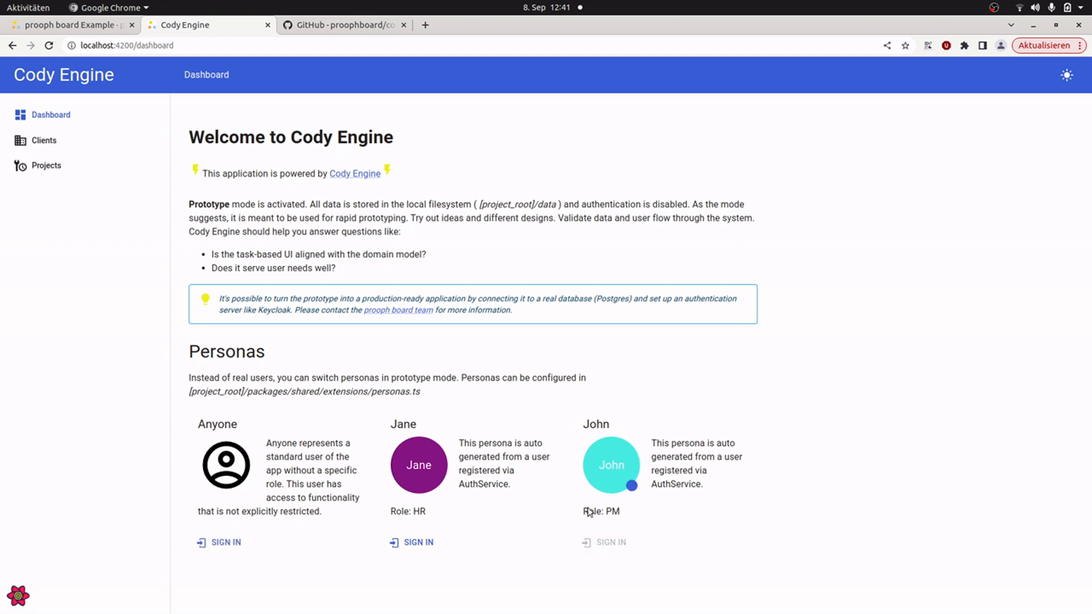
left_click(47, 148)
Step: Acquire a new client named "Awesome AG"
left_click(241, 166)
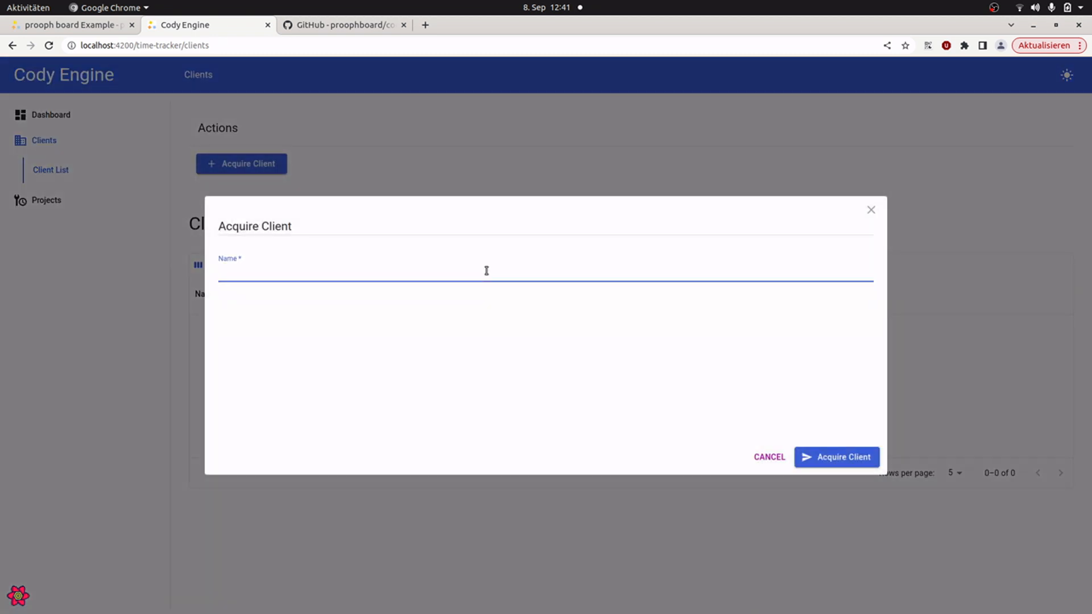
type("Awesome AG")
left_click(839, 455)
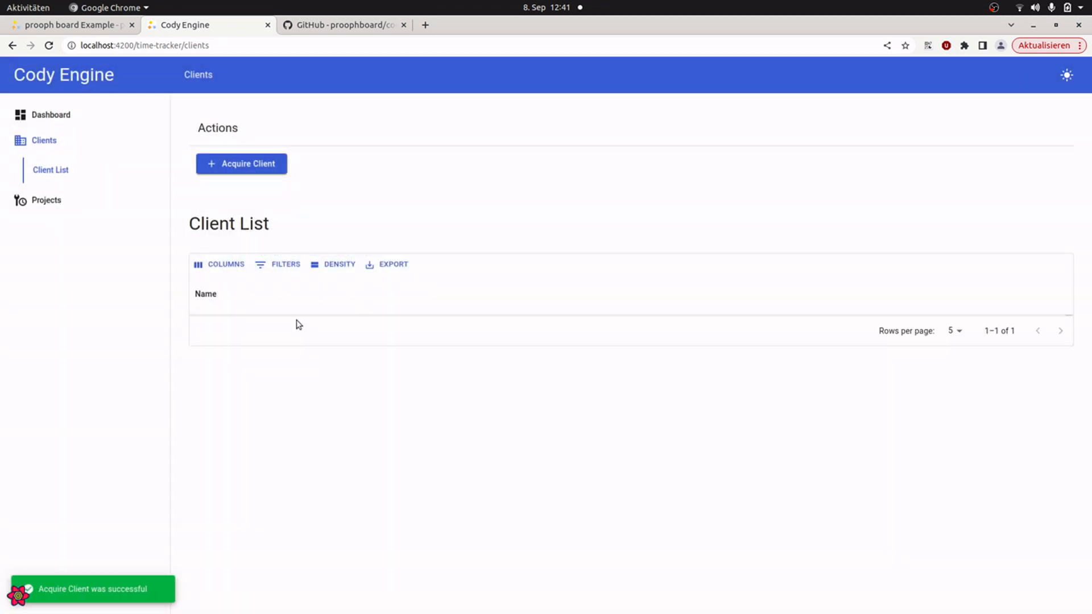
Step: Set up a client project named "Test Project" for the client Awesome AG from the Projects page
left_click(44, 202)
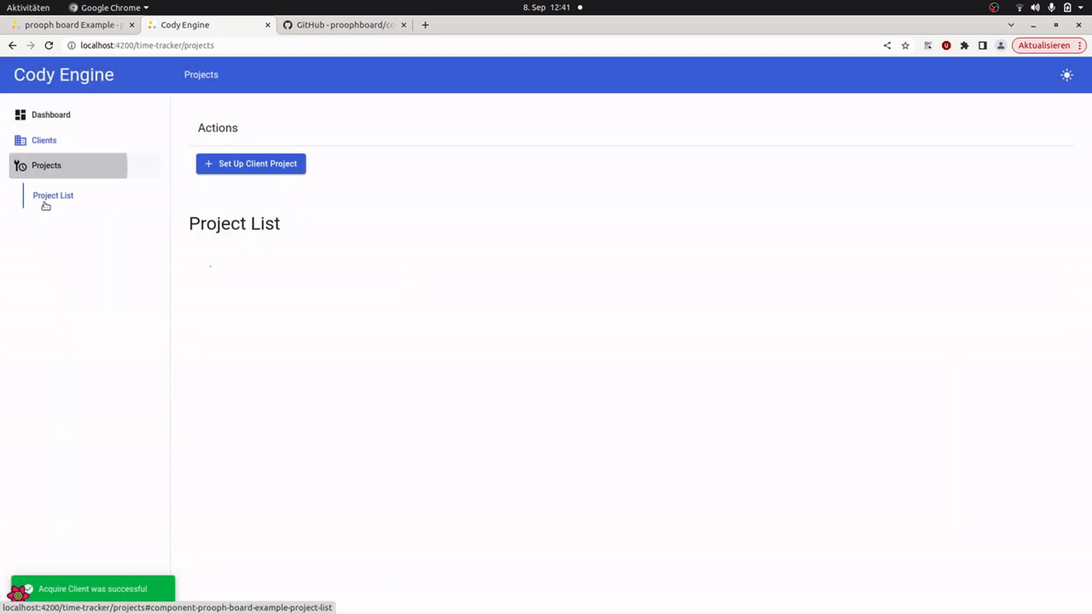
left_click(270, 170)
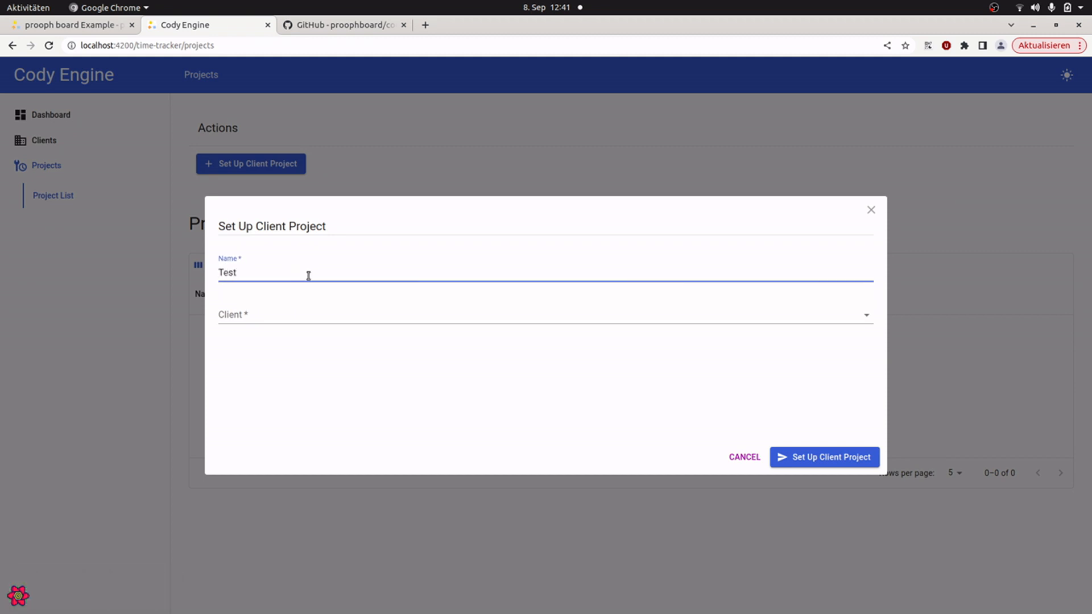
type("Test Project")
key("Tab")
key("Down")
key("Return")
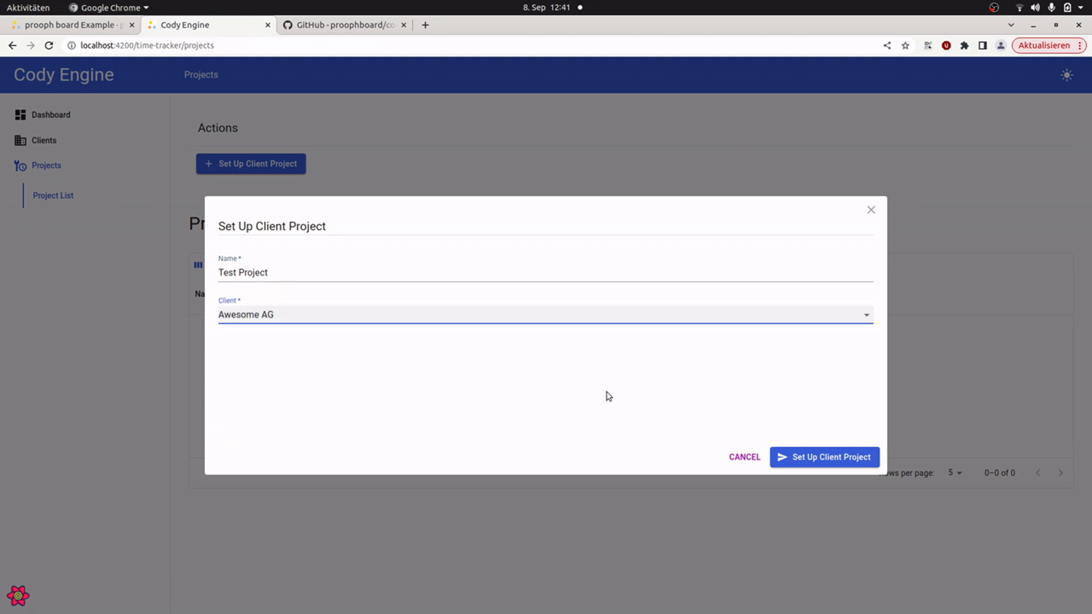
left_click(829, 455)
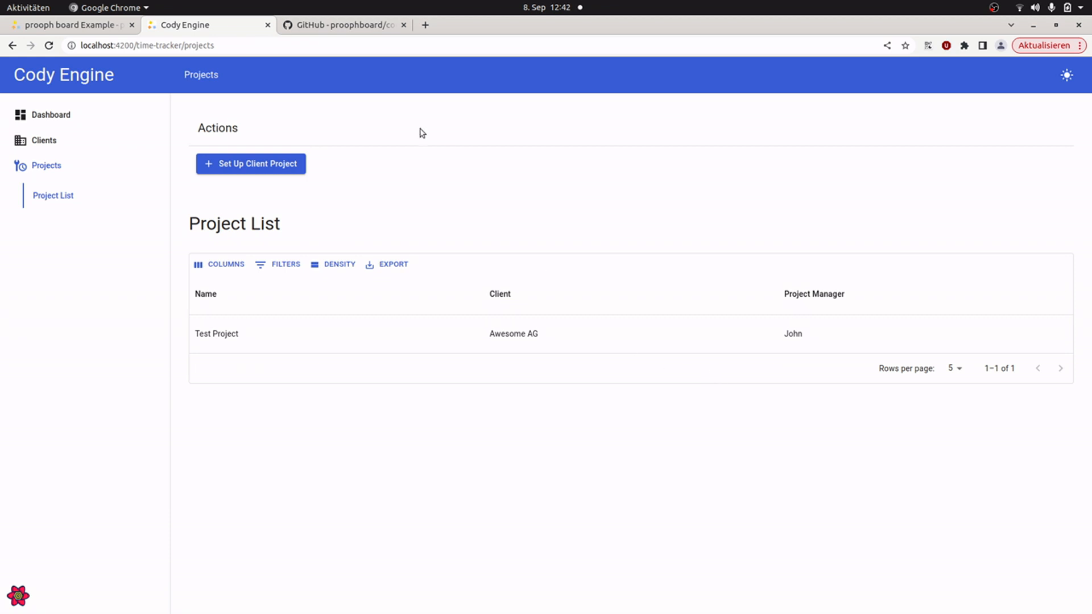
Step: Sign in as the persona with the HR role from the dashboard and open the Employees page
left_click(73, 115)
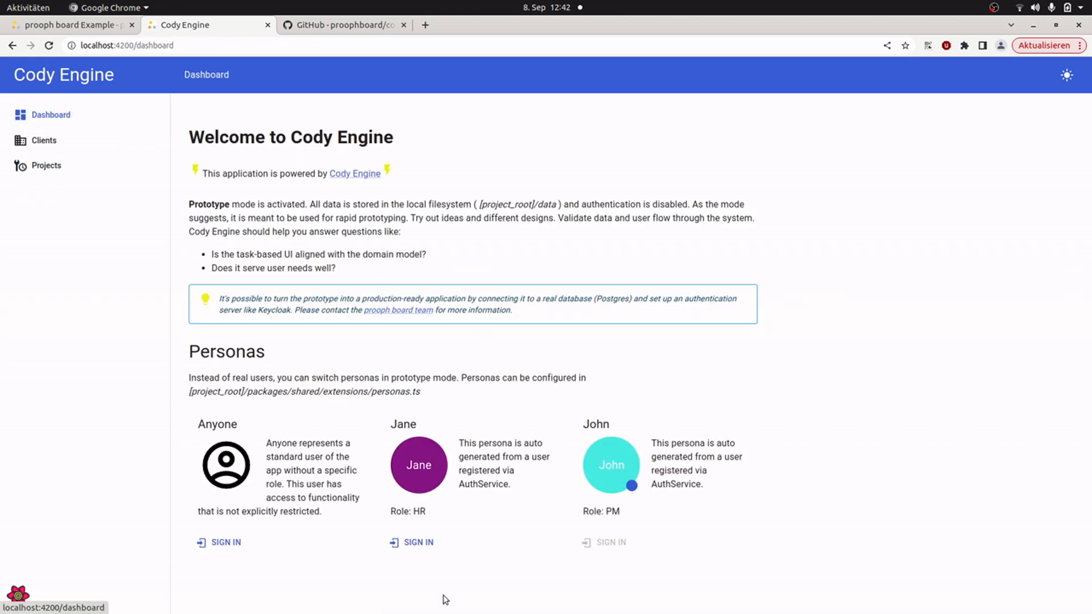
left_click(431, 548)
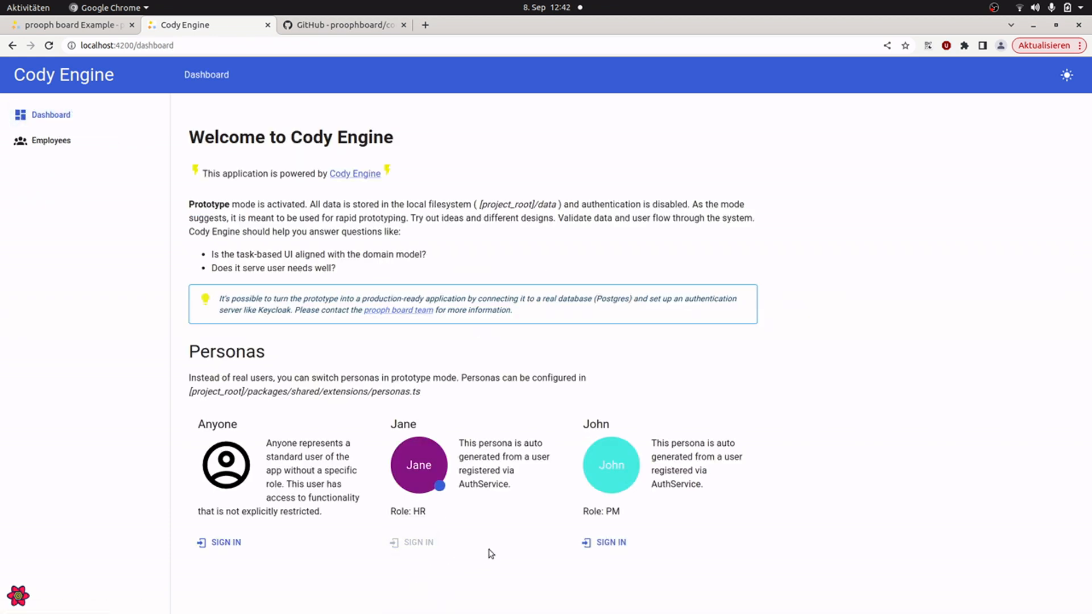
left_click(50, 140)
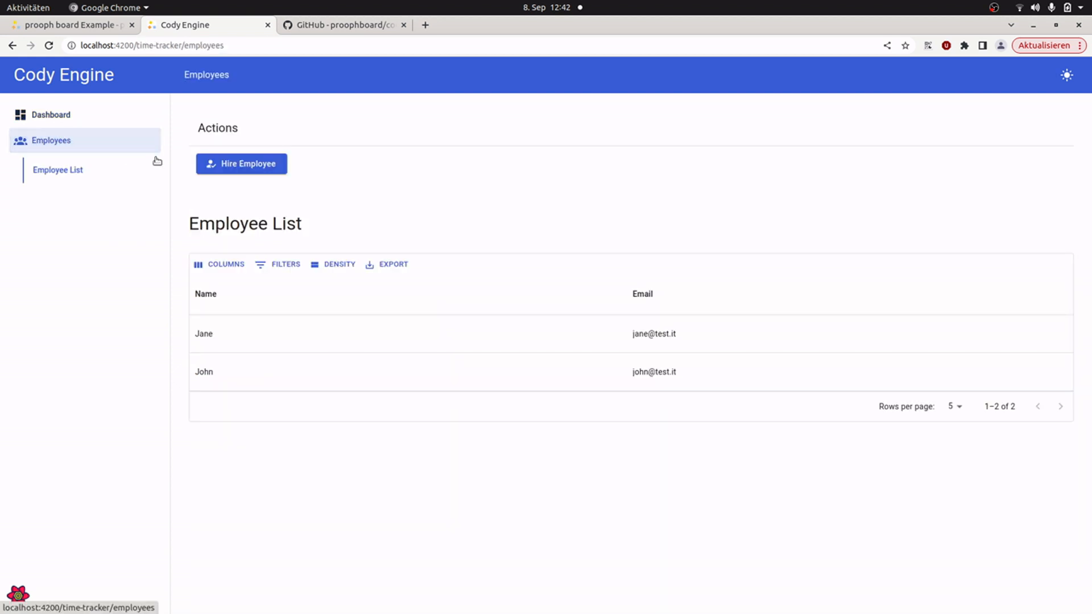
Step: Hire a new employee with a name and e-mail address, assigning the Dev role
left_click(257, 168)
left_click(316, 269)
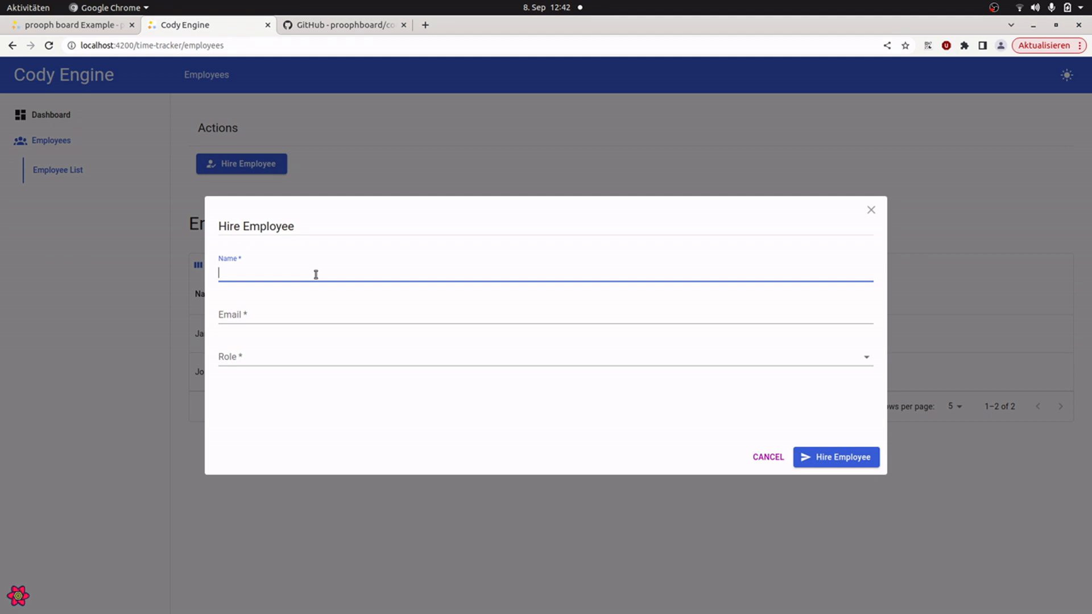
key("Tab")
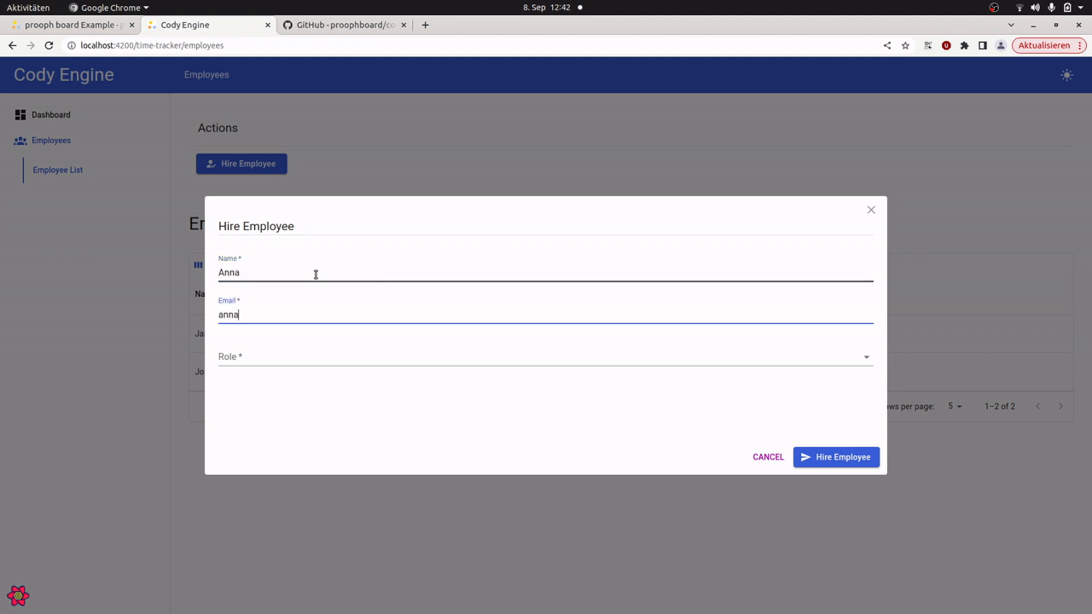
type("anna@test.it")
key("Tab")
key("Down")
key("Down")
key("Down")
key("Return")
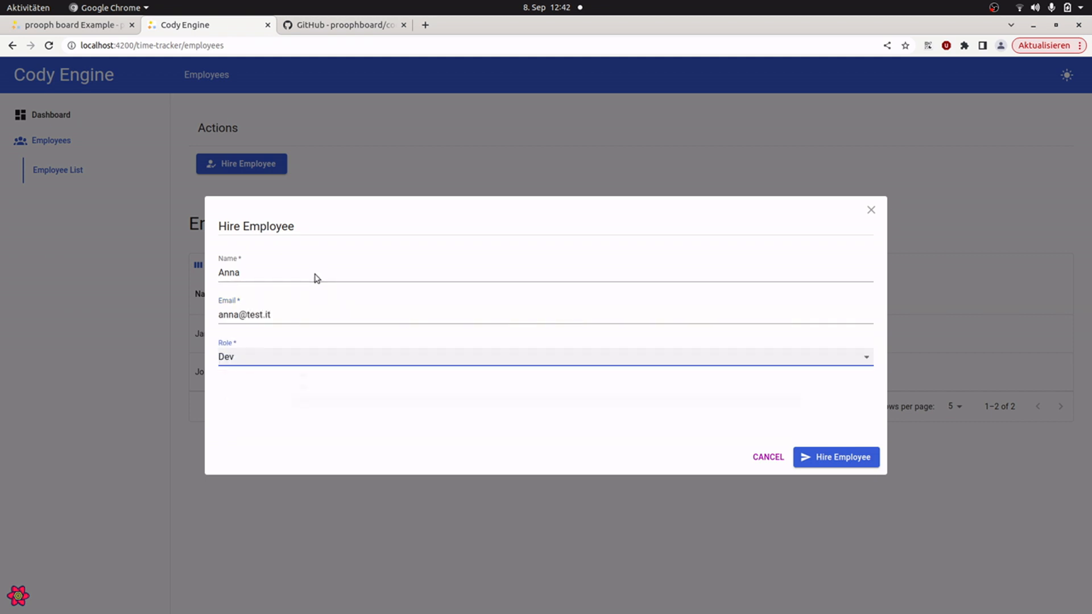
left_click(826, 459)
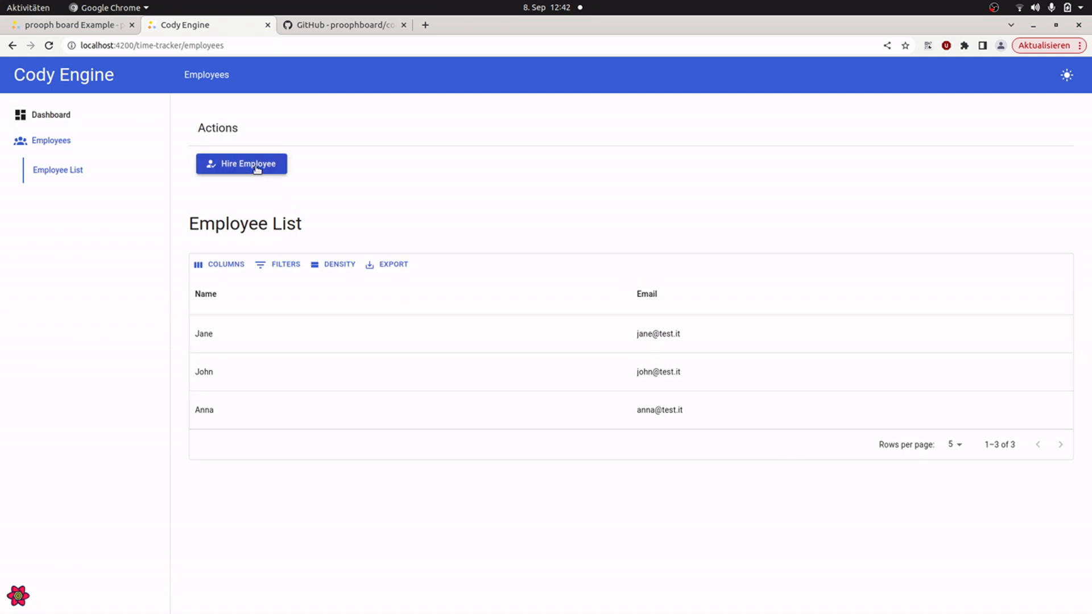
Step: Hire a second Dev employee with a different name and e-mail address, and reload the employee list
left_click(256, 166)
left_click(302, 271)
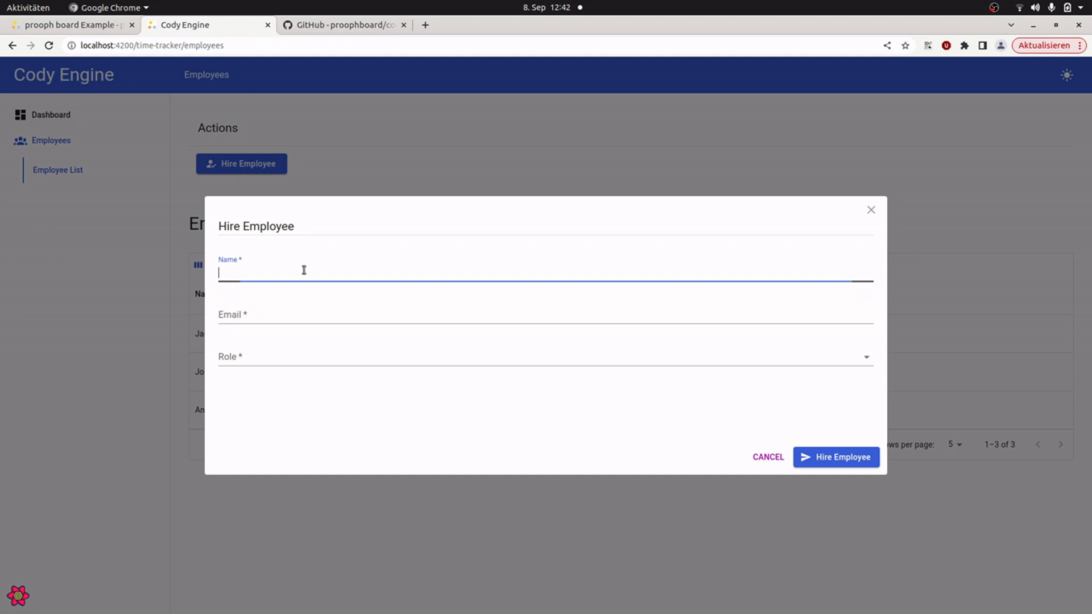
key("Tab")
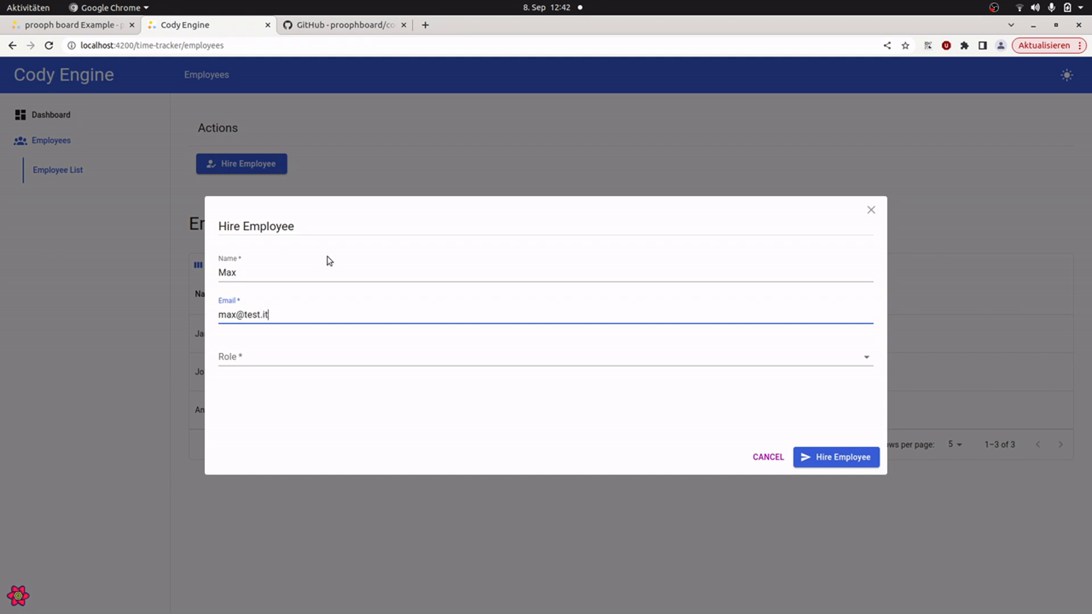
key("Tab")
key("space")
key("Down")
key("Down")
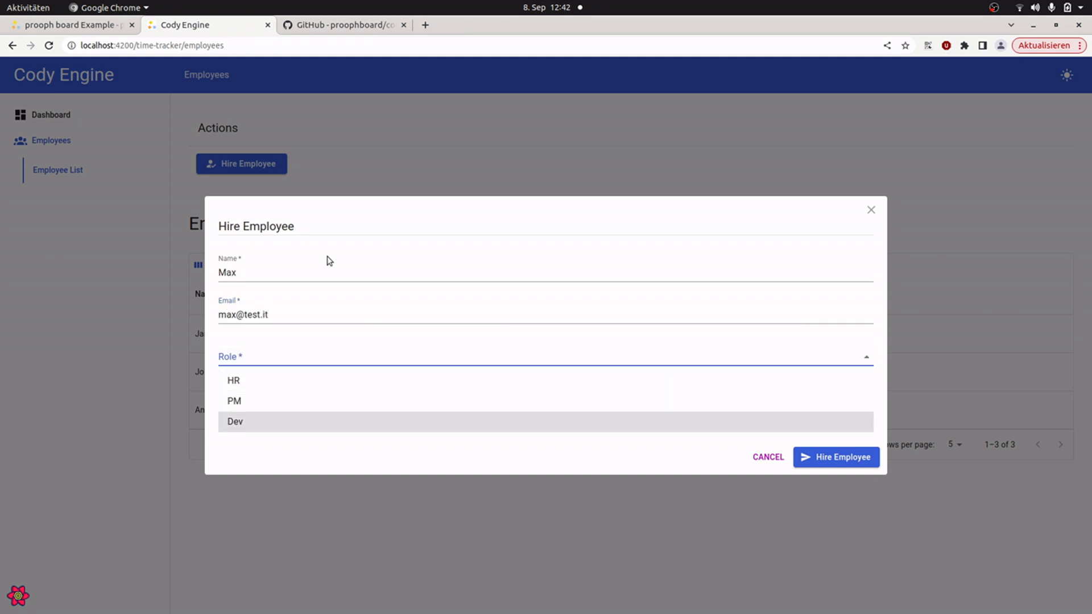
key("Return")
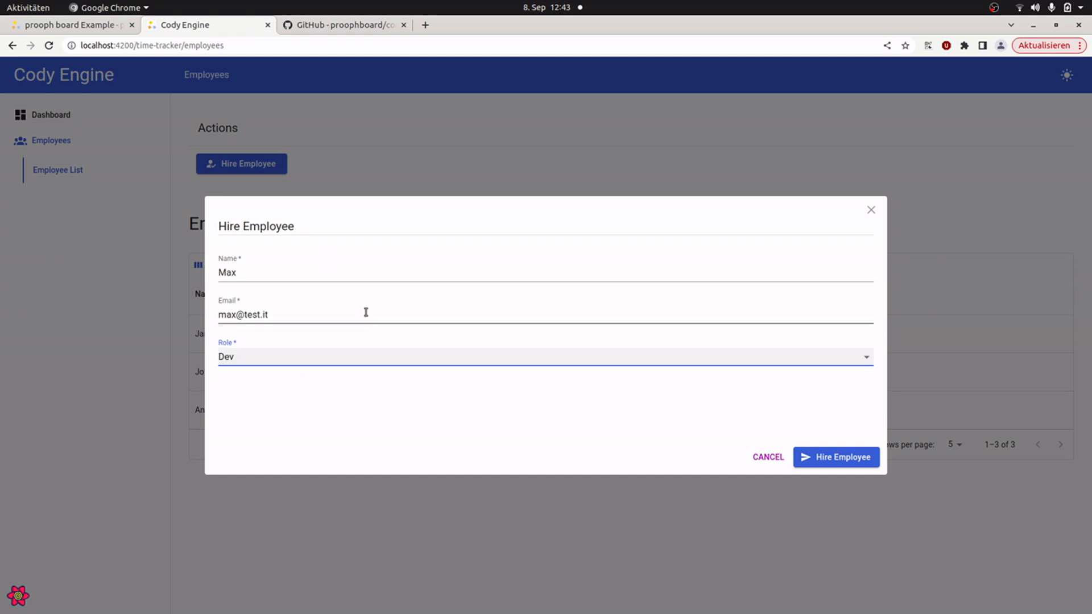
left_click(839, 462)
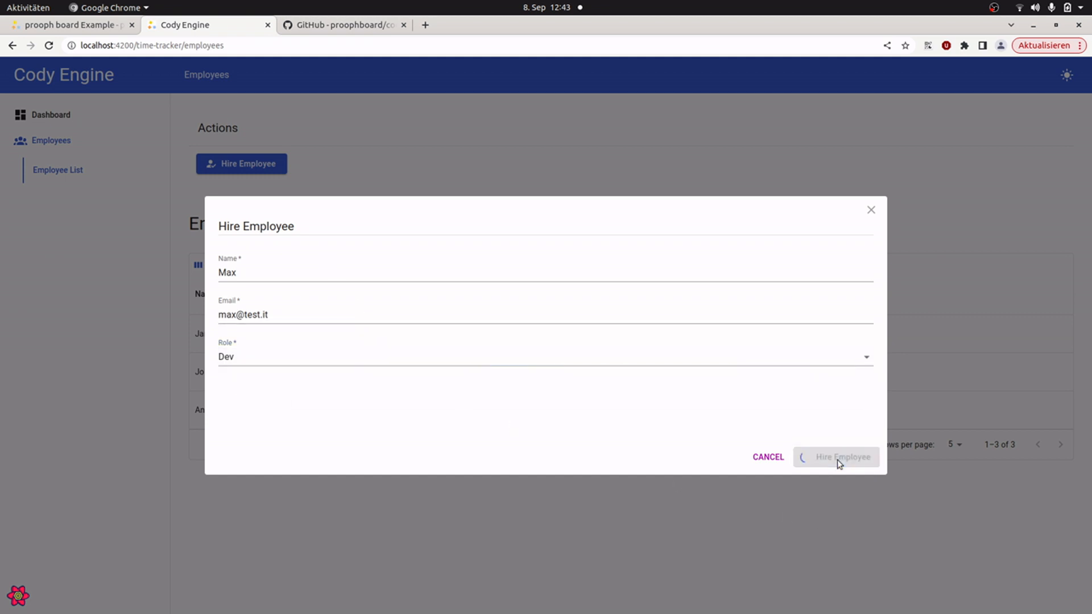
key("F5")
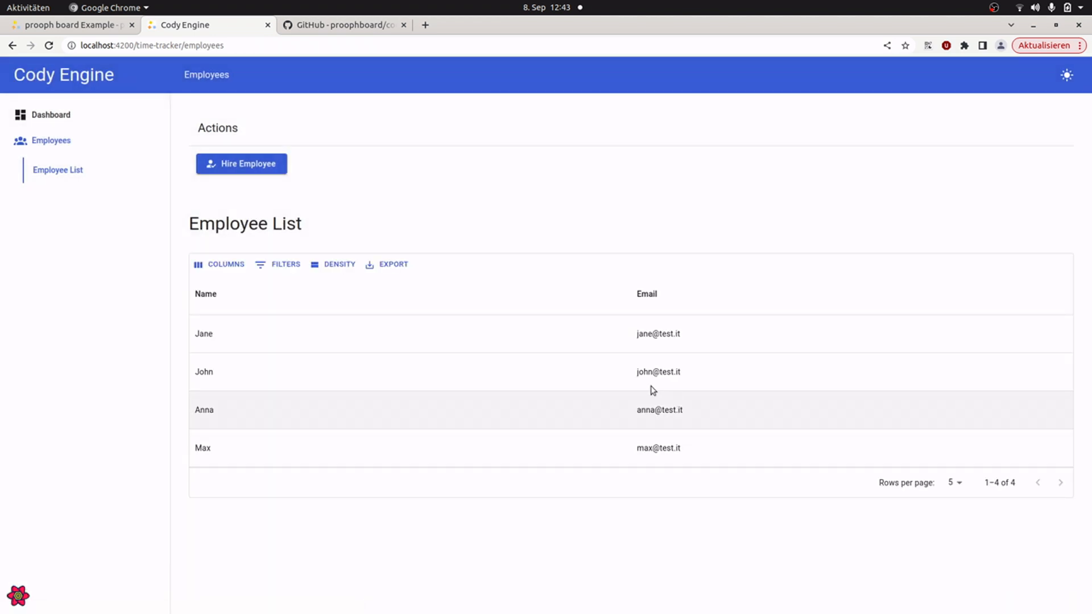
Step: Sign in as the persona with the PM role from the dashboard and open the Projects page
left_click(50, 115)
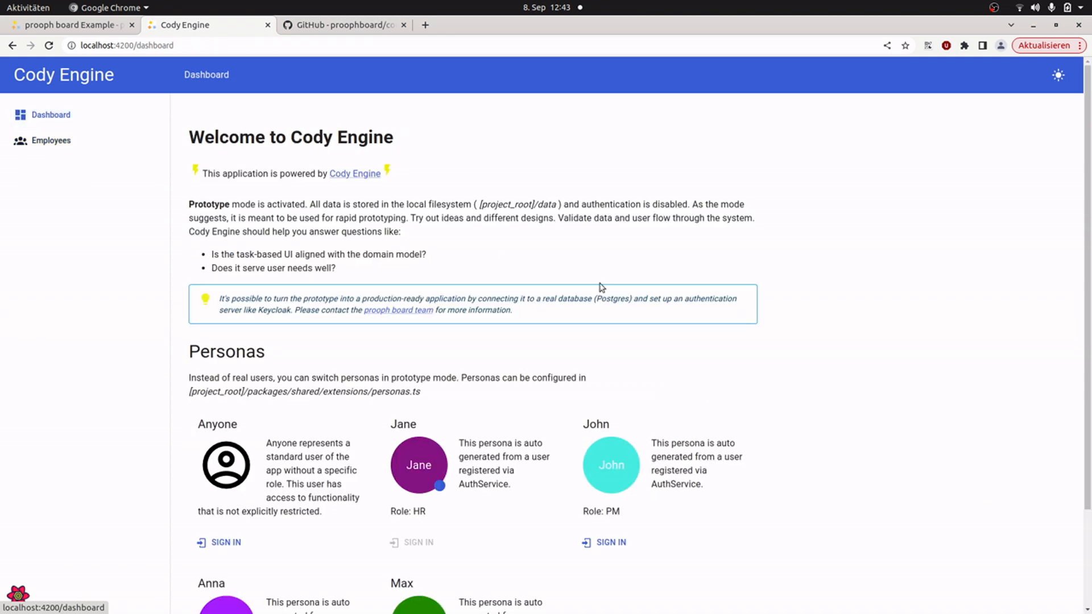
scroll(880, 290, "down", 3)
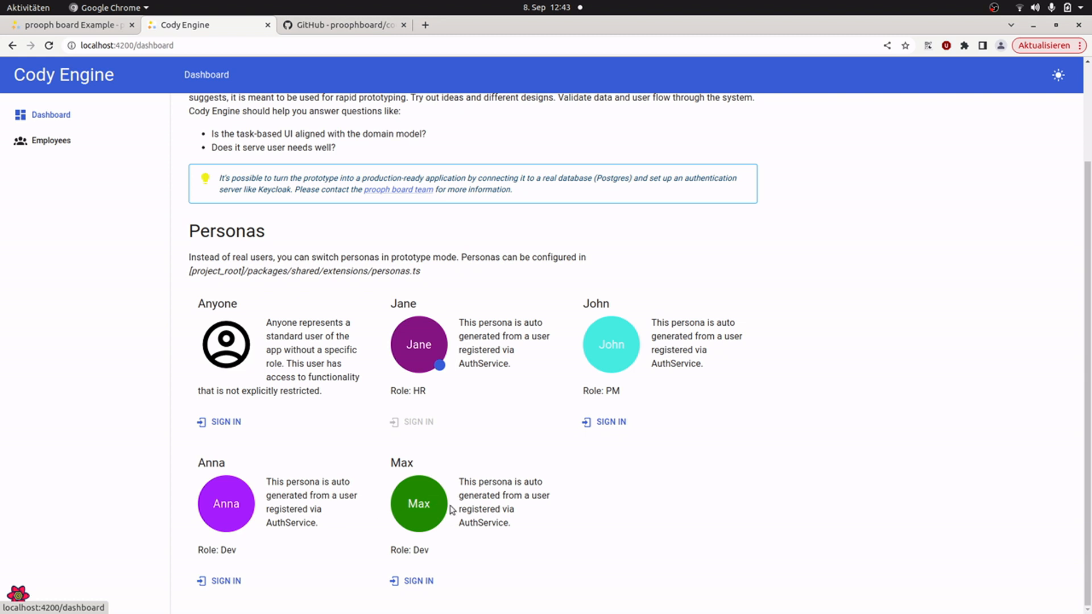
left_click(619, 428)
scroll(663, 358, "up", 3)
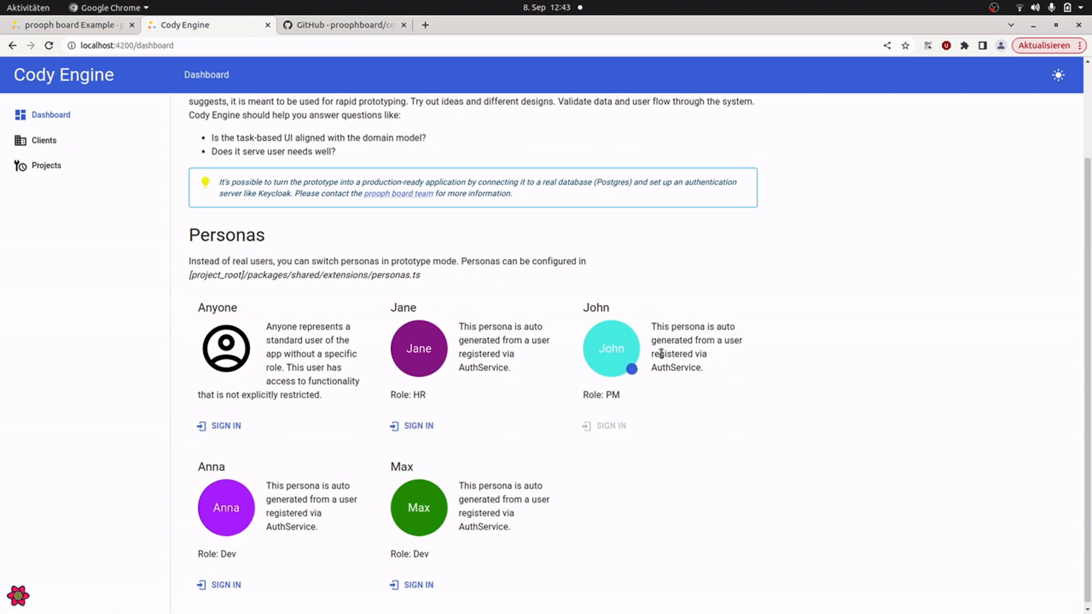
left_click(53, 166)
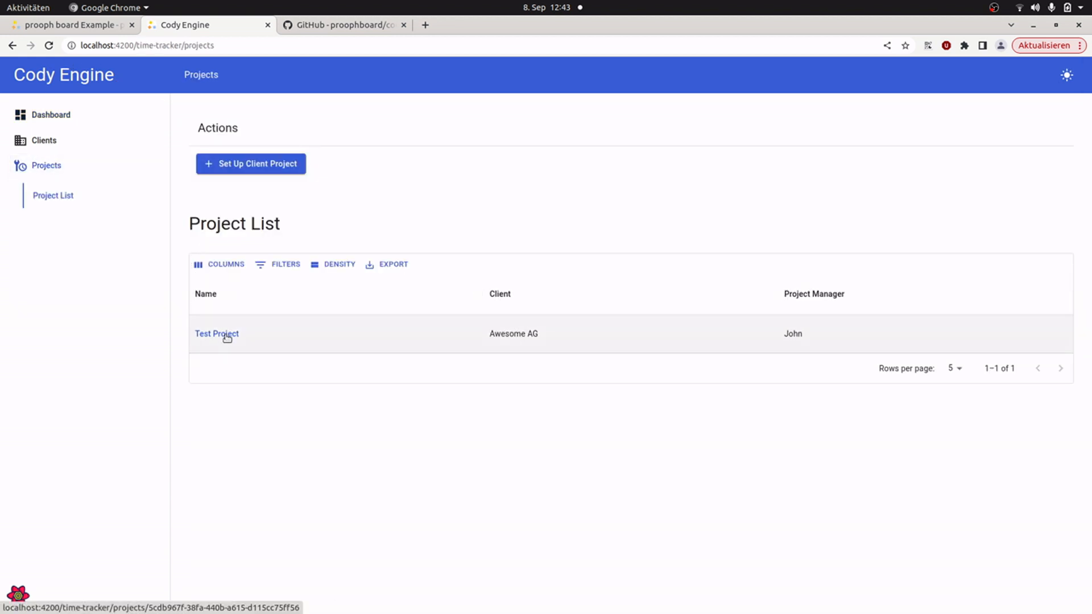
Step: Open Test Project and assign the first available developer to it
left_click(227, 339)
left_click(243, 166)
left_click(293, 275)
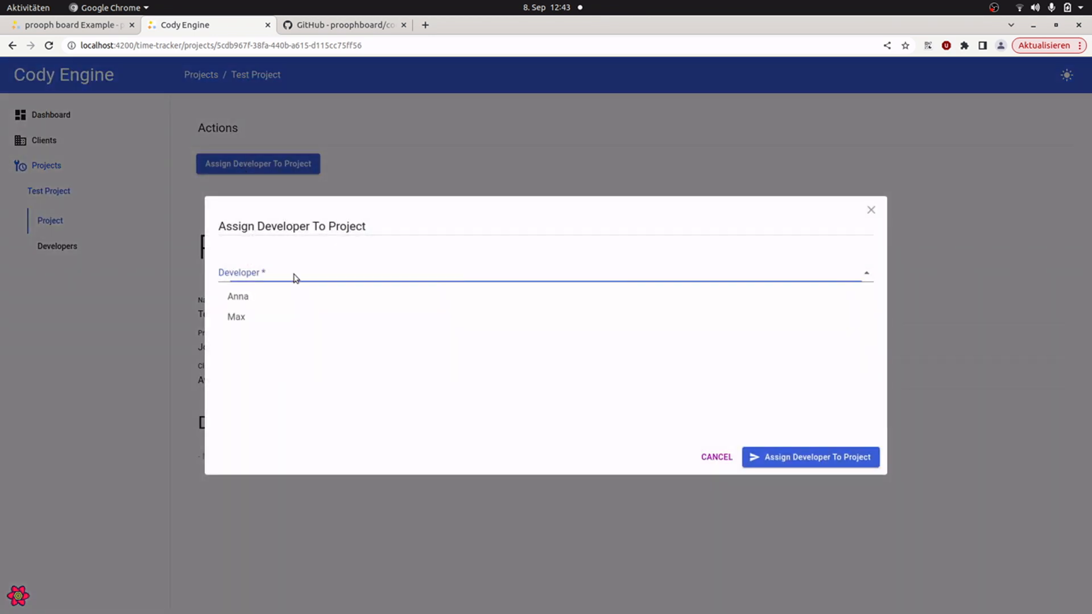
left_click(254, 299)
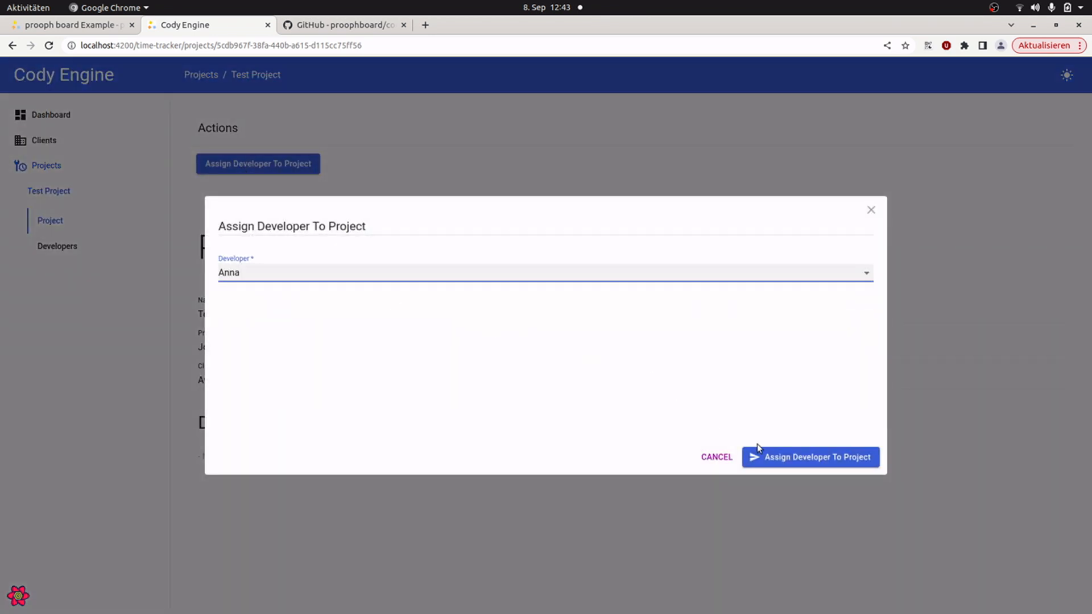
left_click(782, 455)
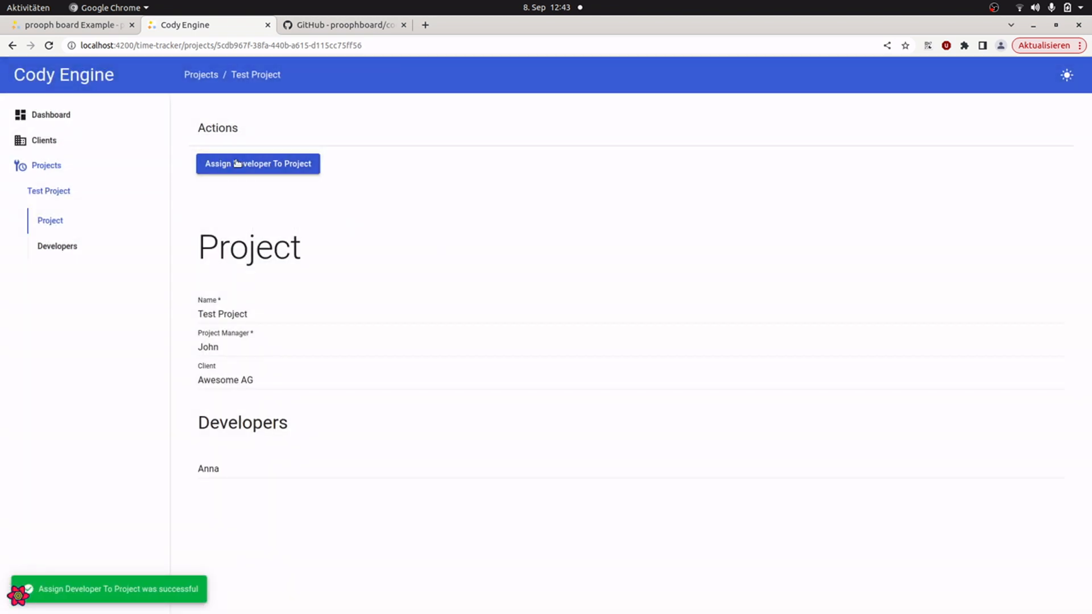
Step: Assign the second developer to Test Project as well
left_click(240, 165)
left_click(261, 274)
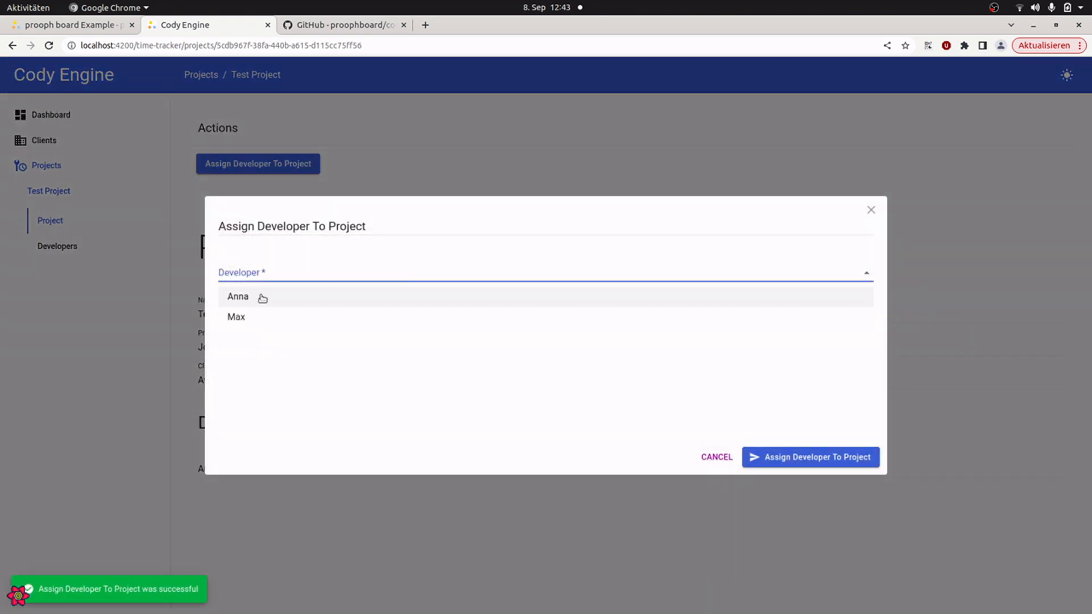
left_click(255, 317)
left_click(810, 459)
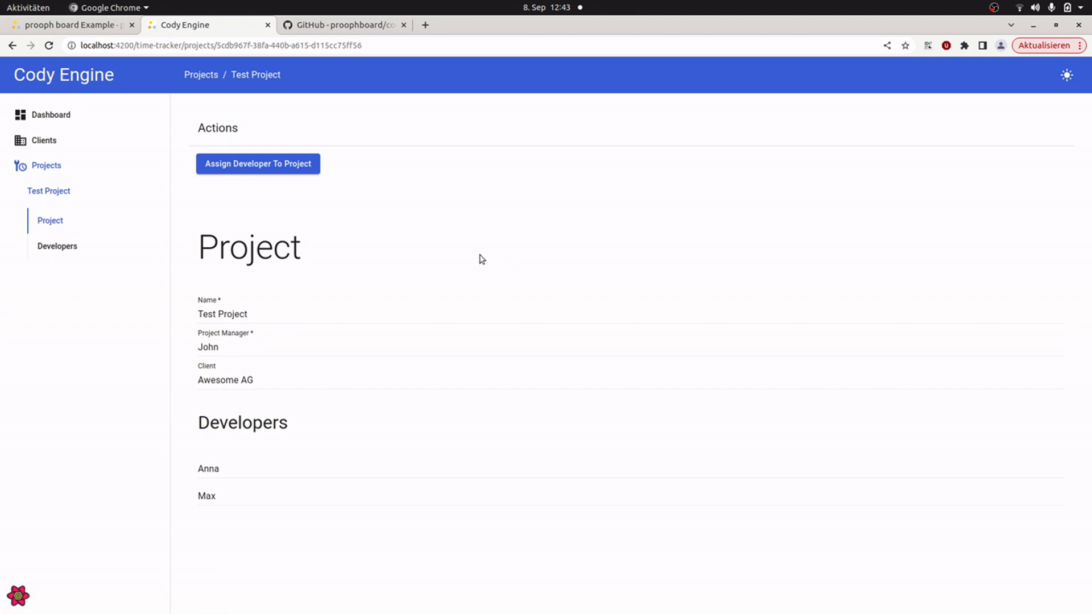
Step: Return to prooph board, close the Cody Wizard and look through Track Project Time, View Project Time Report and View Employee Time Report
left_click(84, 27)
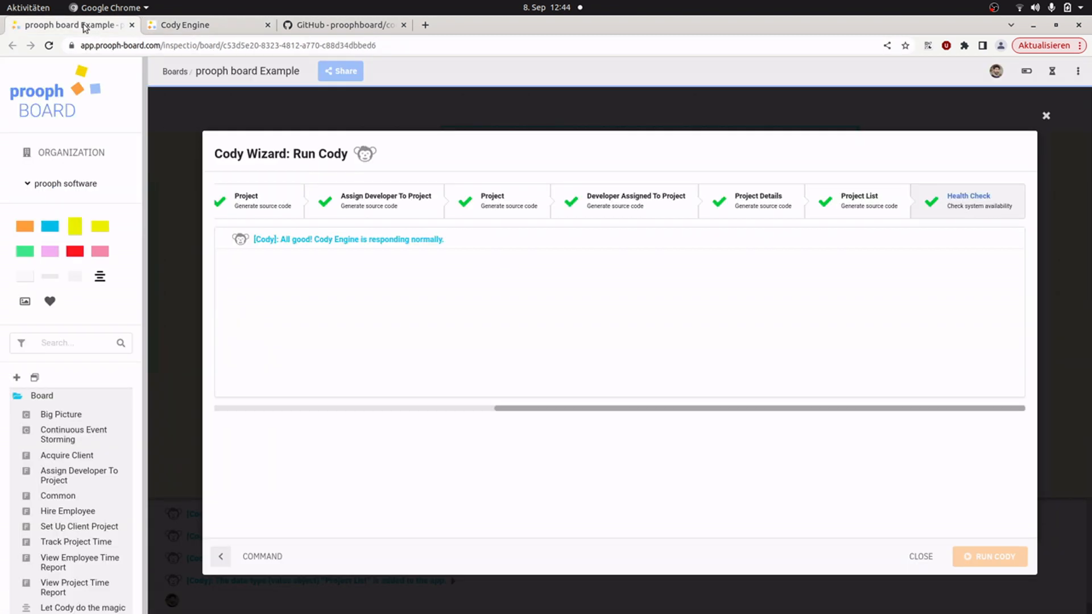
left_click(927, 557)
left_click_drag(843, 372, 308, 361)
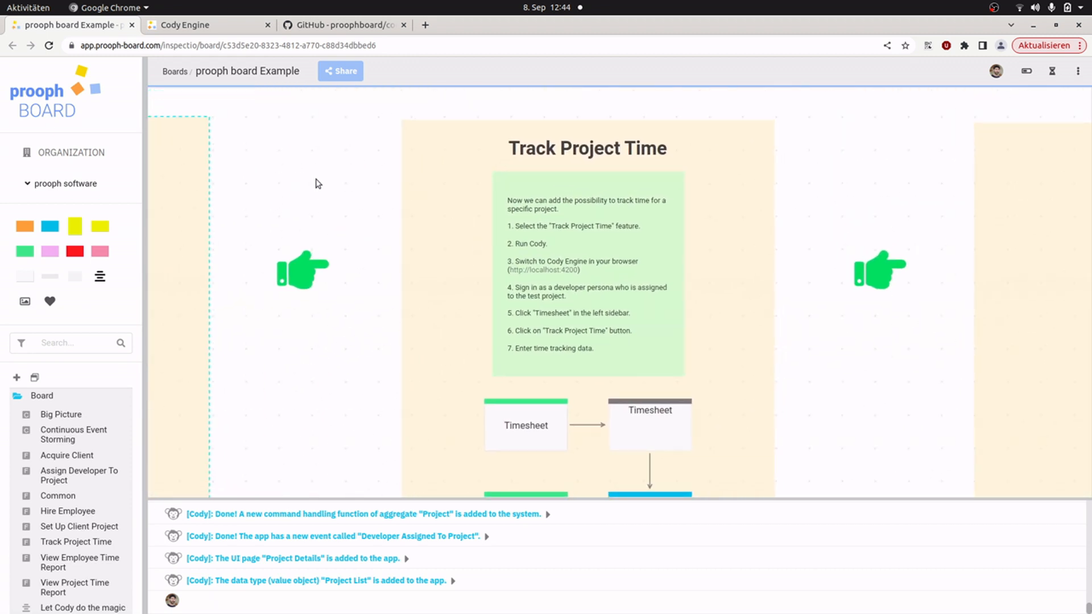
left_click_drag(317, 183, 232, 178)
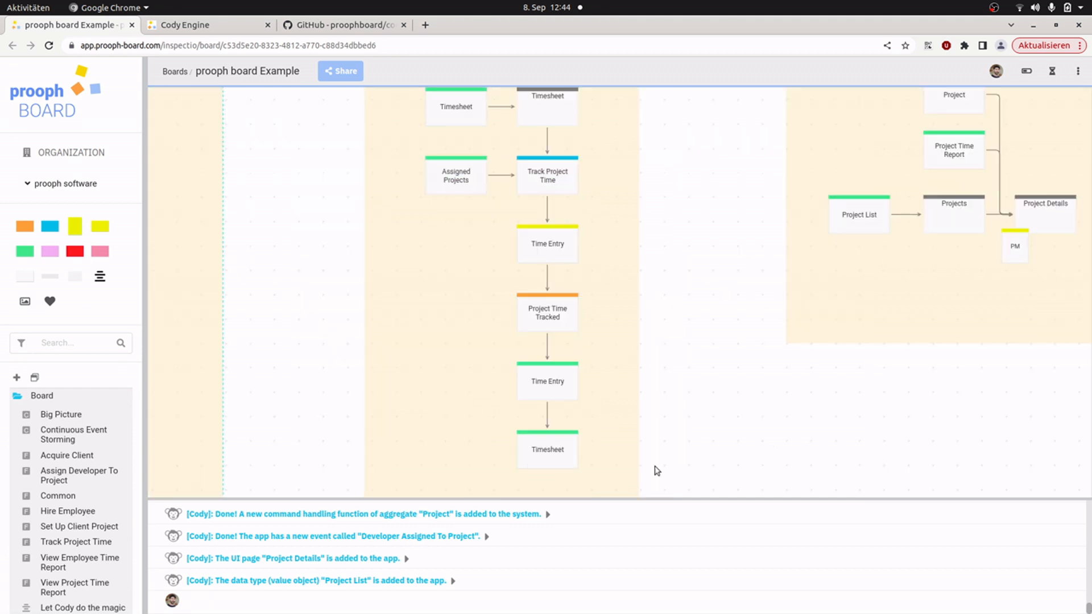
left_click_drag(716, 192, 456, 353)
scroll(460, 361, "up", 3)
left_click_drag(596, 247, 427, 253)
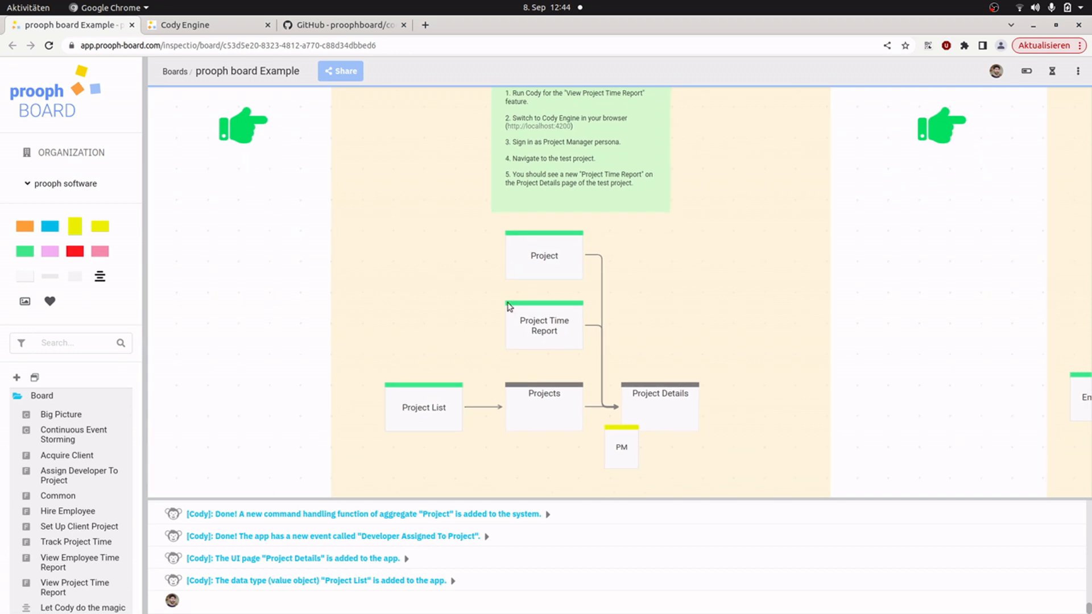
left_click_drag(704, 293, 289, 385)
left_click_drag(594, 391, 339, 304)
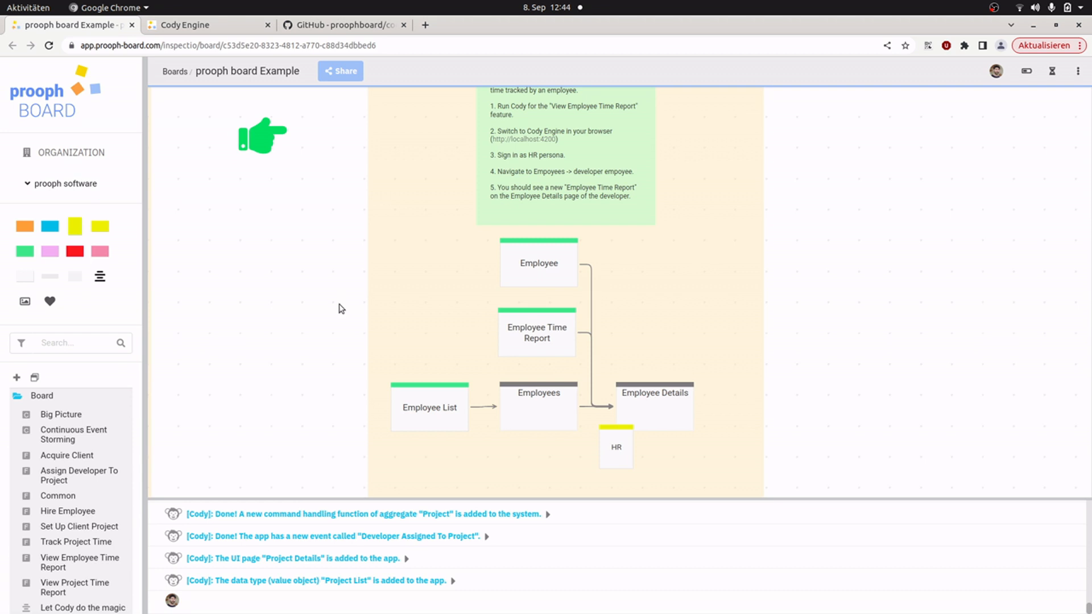
left_click_drag(234, 244, 958, 439)
left_click_drag(332, 433, 697, 400)
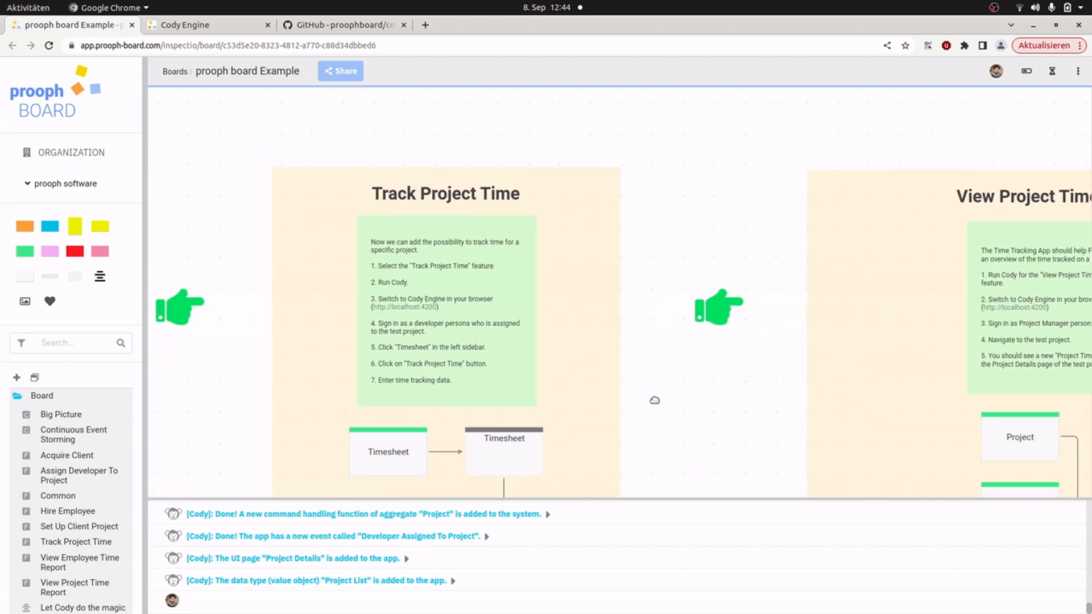
Step: Run Cody for the Track Project Time feature to generate its source code
left_click(390, 179)
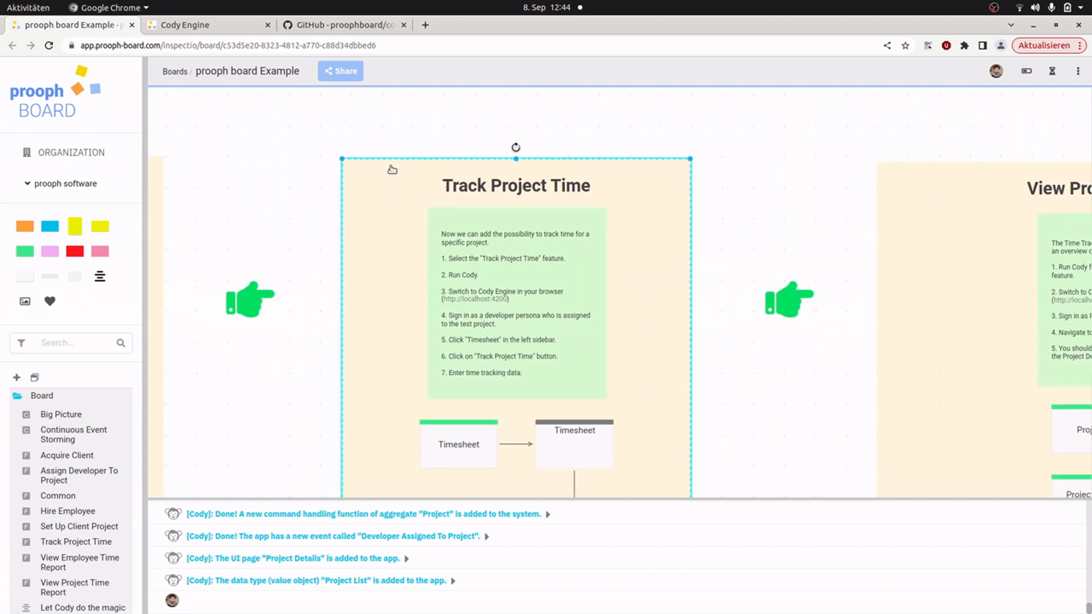
right_click(391, 168)
left_click(454, 435)
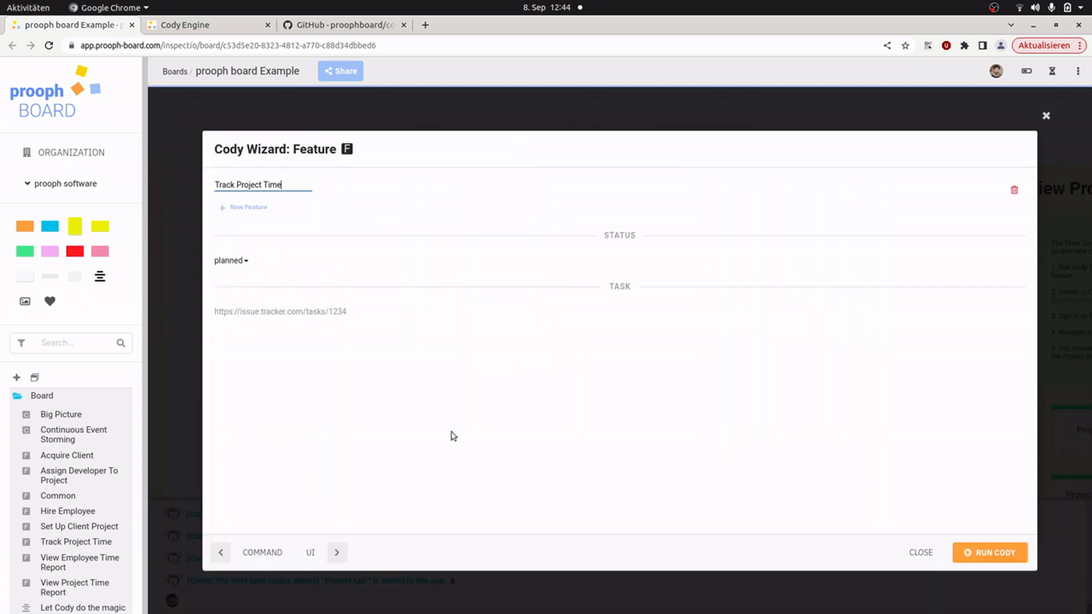
left_click(989, 555)
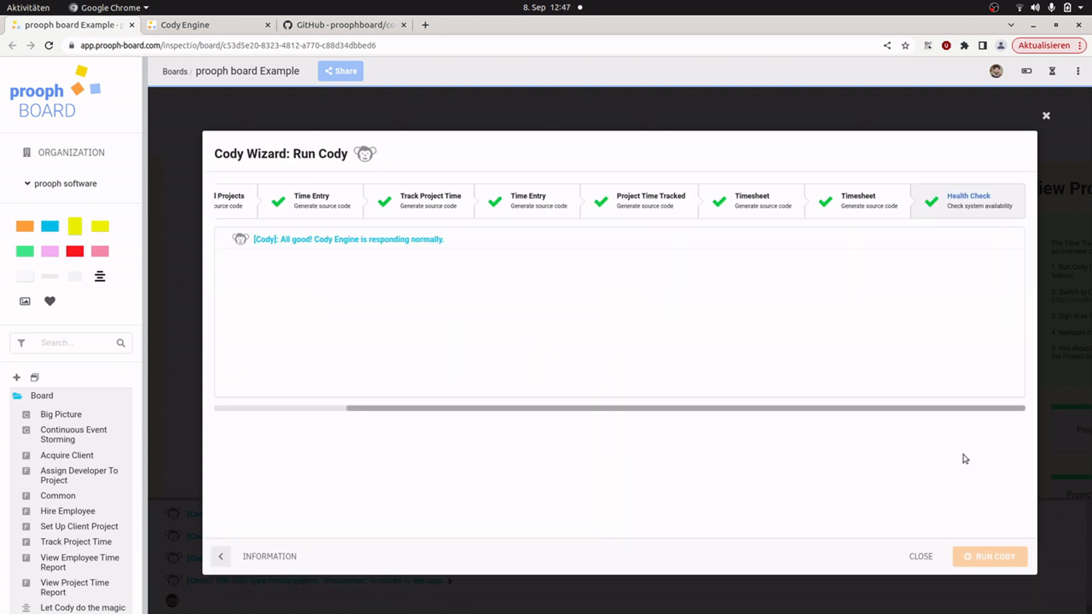
Step: Close the Cody Wizard, switch to the Cody Engine app and sign in as the first developer persona
left_click(921, 558)
left_click(222, 26)
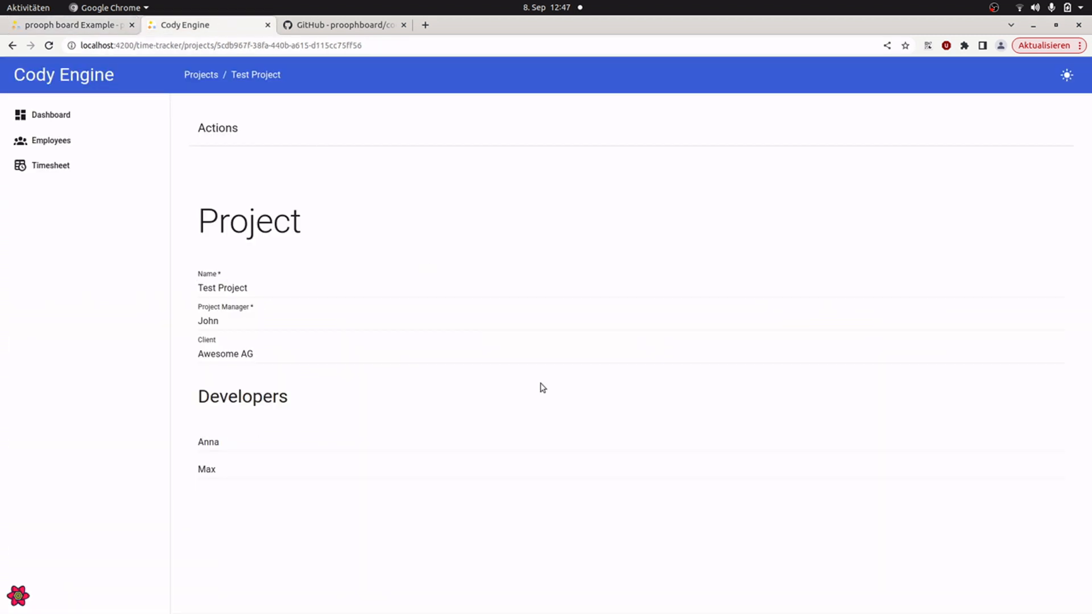
left_click(44, 115)
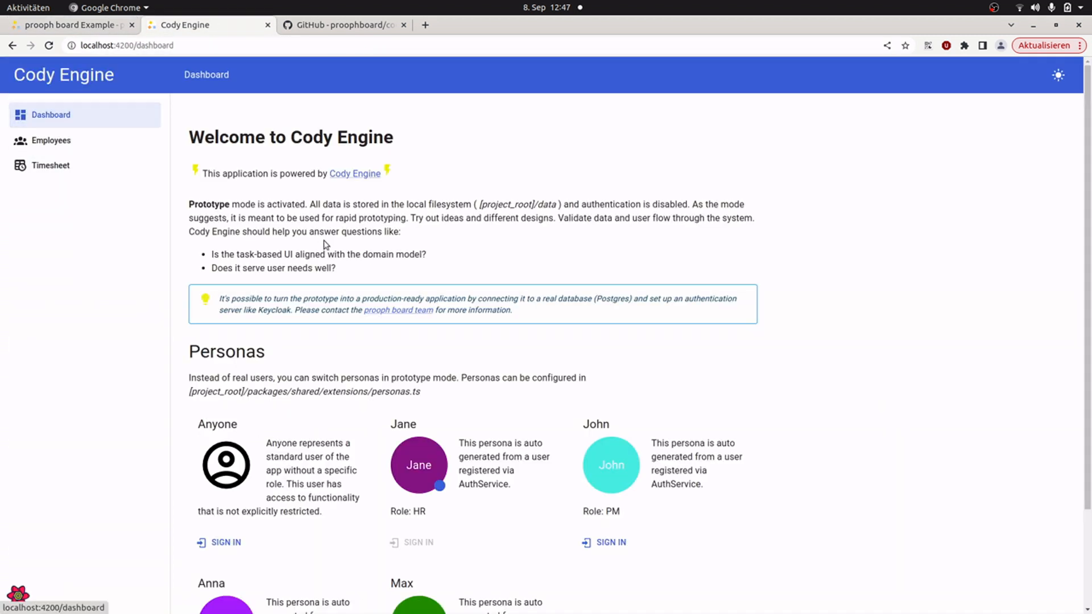
scroll(367, 286, "down", 2)
left_click(219, 580)
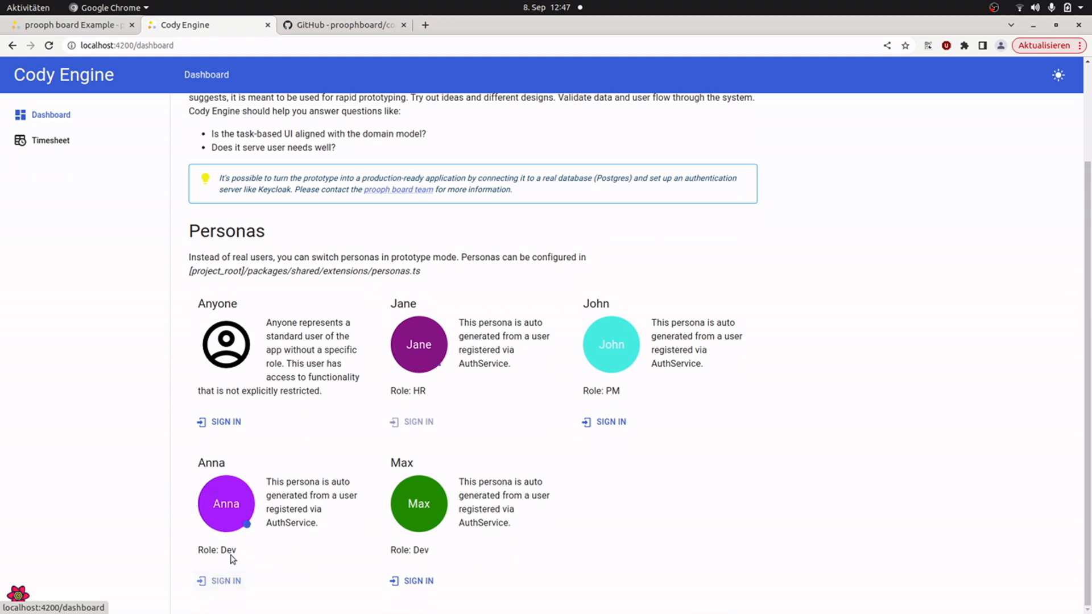
Step: Start a project time entry from the Timesheet page for Test Project on 08.09.2023
left_click(51, 141)
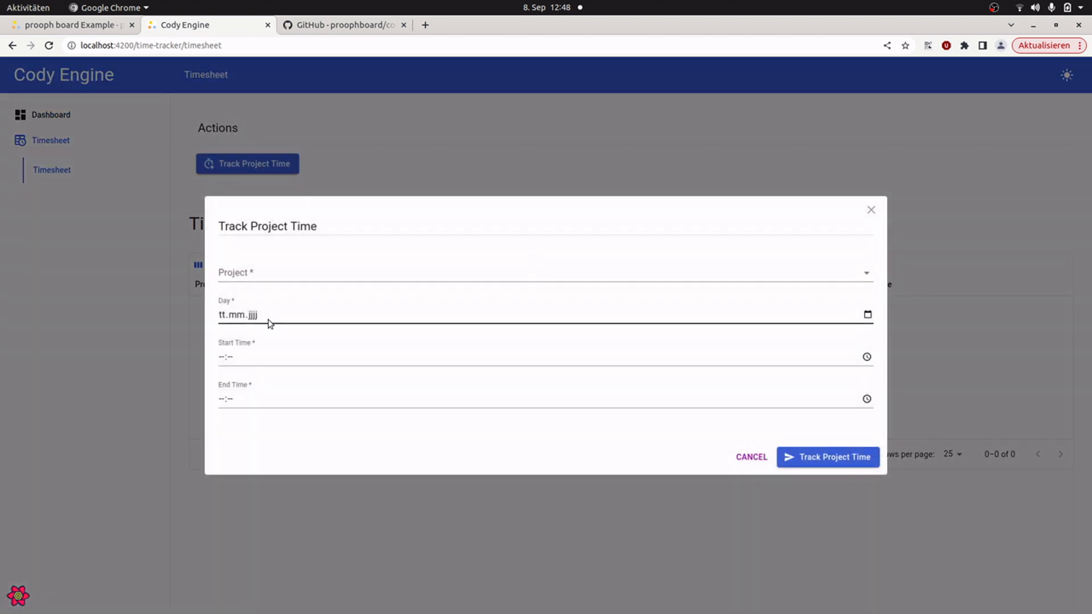
left_click(280, 273)
left_click(275, 296)
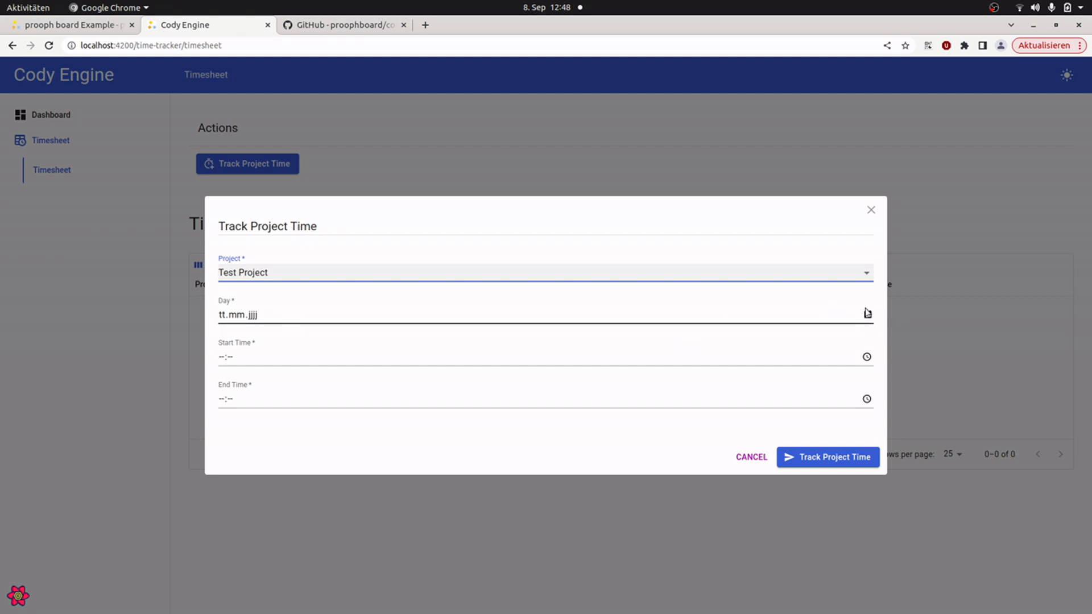
left_click(867, 315)
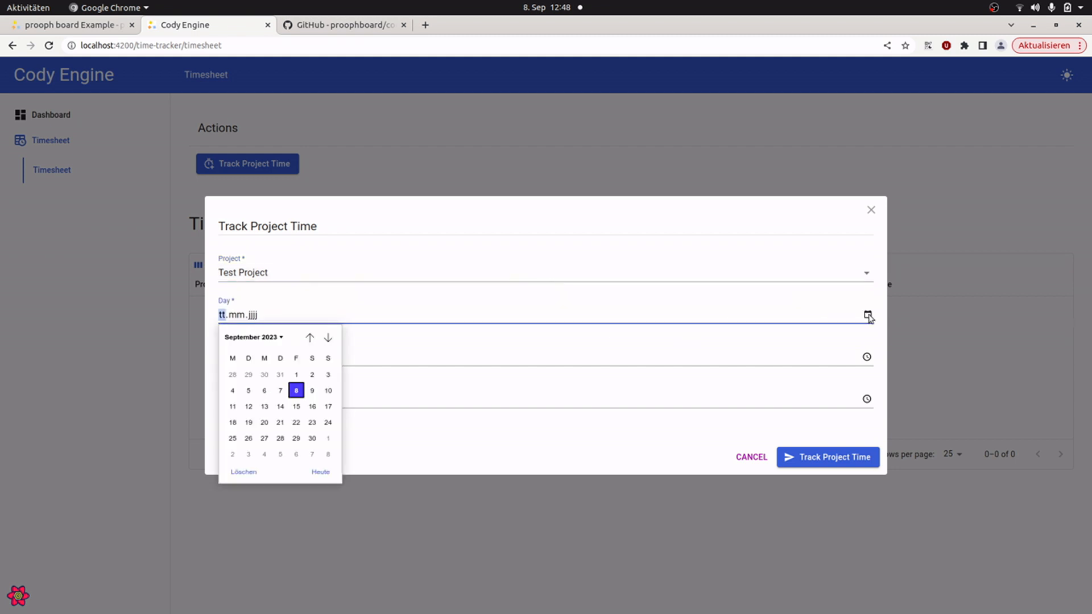
left_click(295, 390)
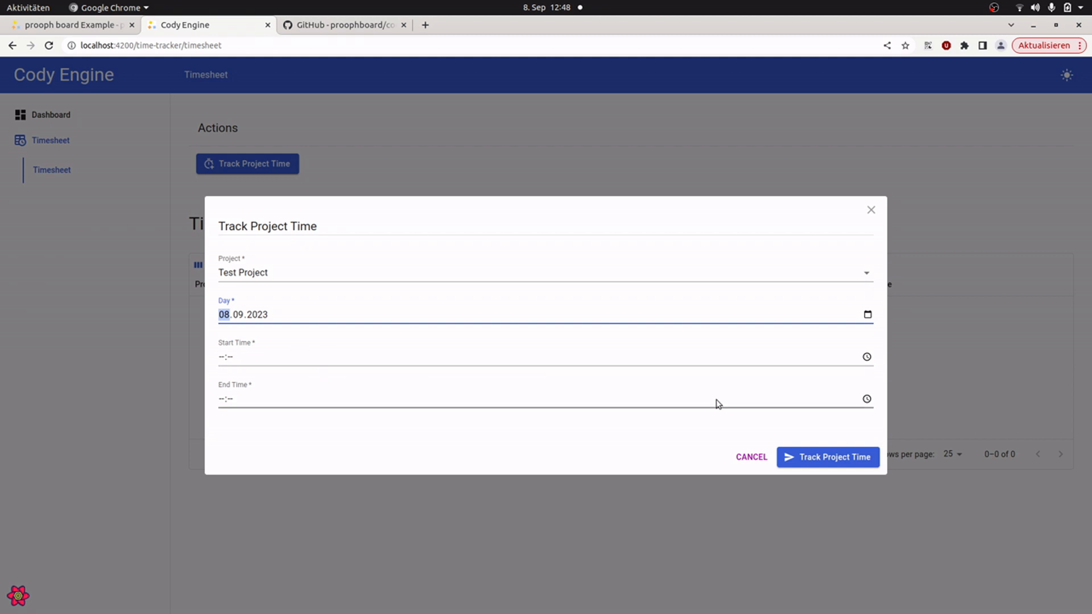
Step: Set the entry's start time to 11:48 and end time to 12:48, and submit the tracked project time
left_click(867, 357)
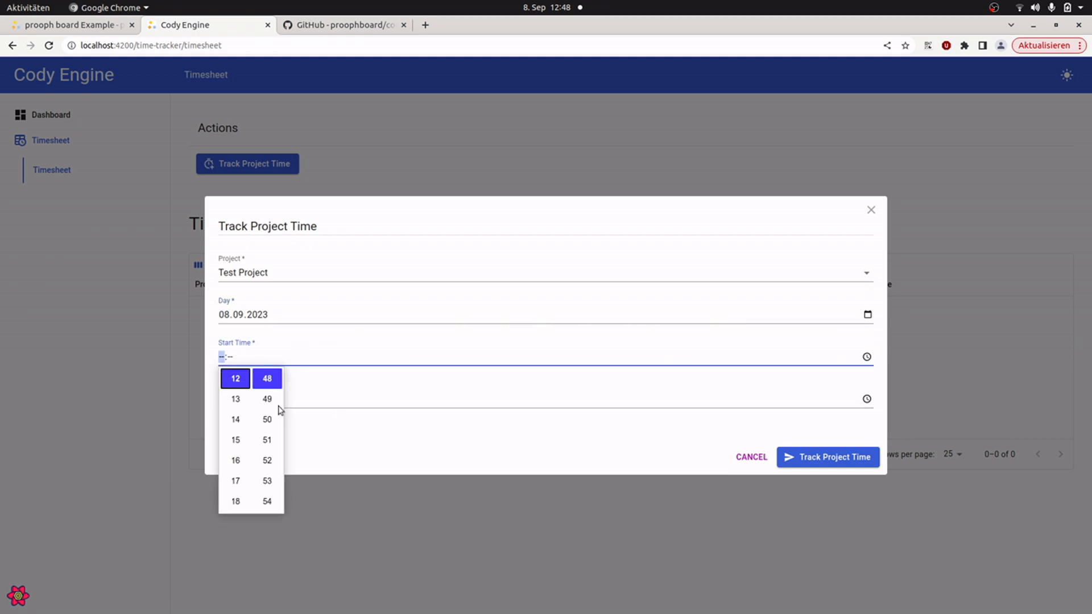
scroll(235, 401, "up", 2)
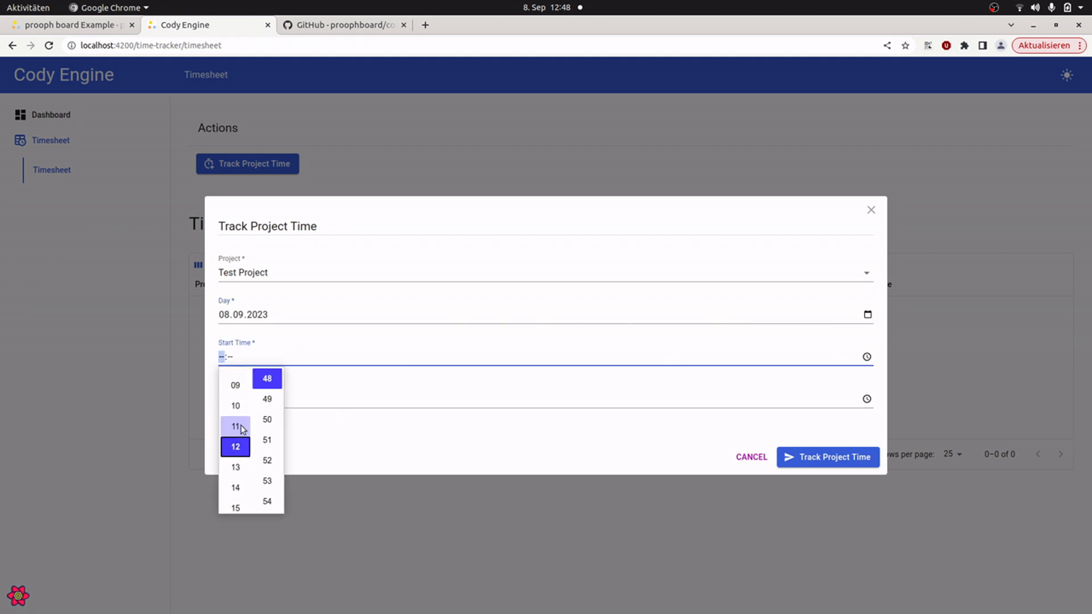
left_click(235, 426)
left_click(477, 442)
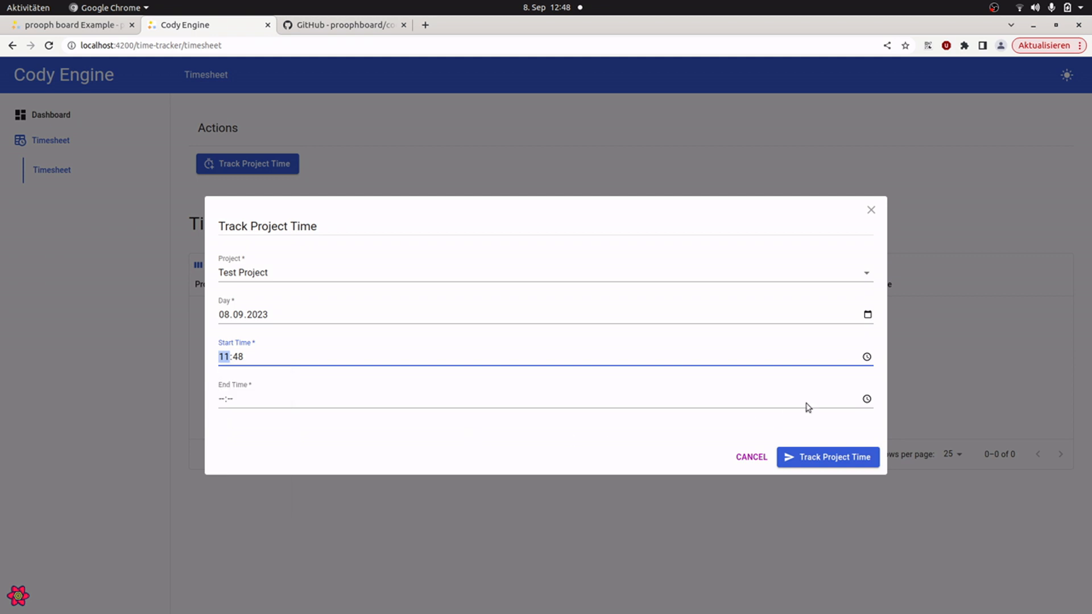
left_click(866, 398)
left_click(249, 422)
left_click(417, 440)
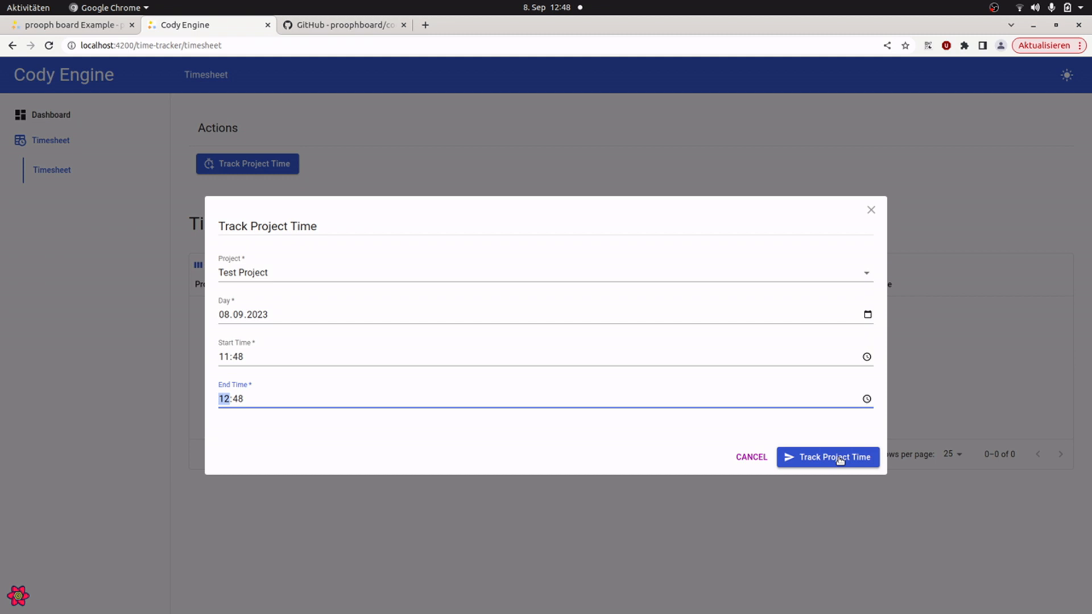
left_click(839, 461)
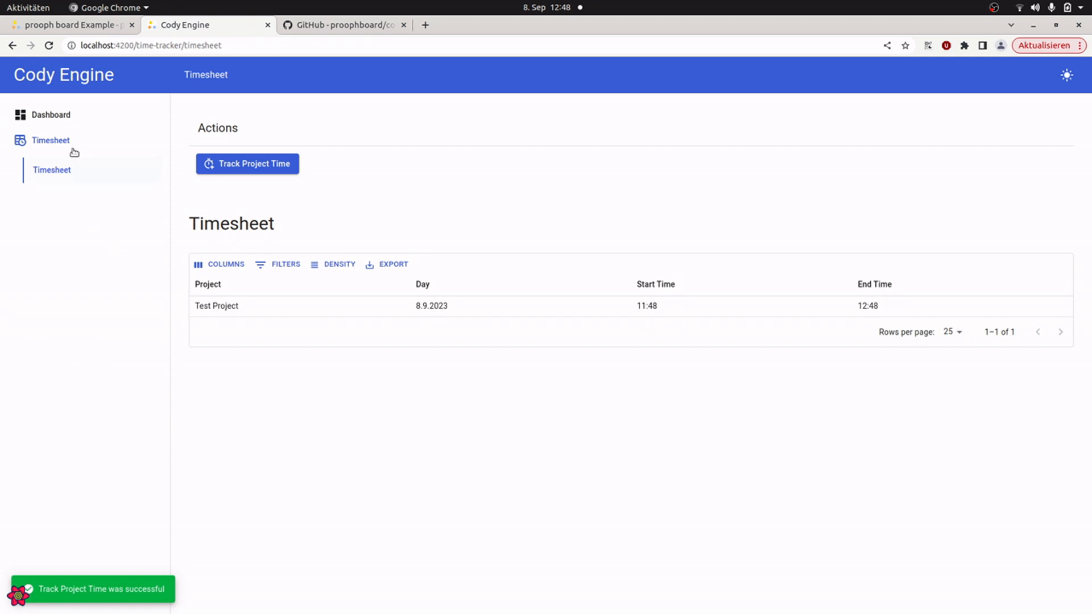
Step: Go back to the Dashboard and sign in as the second developer persona
left_click(54, 115)
scroll(497, 575, "down", 3)
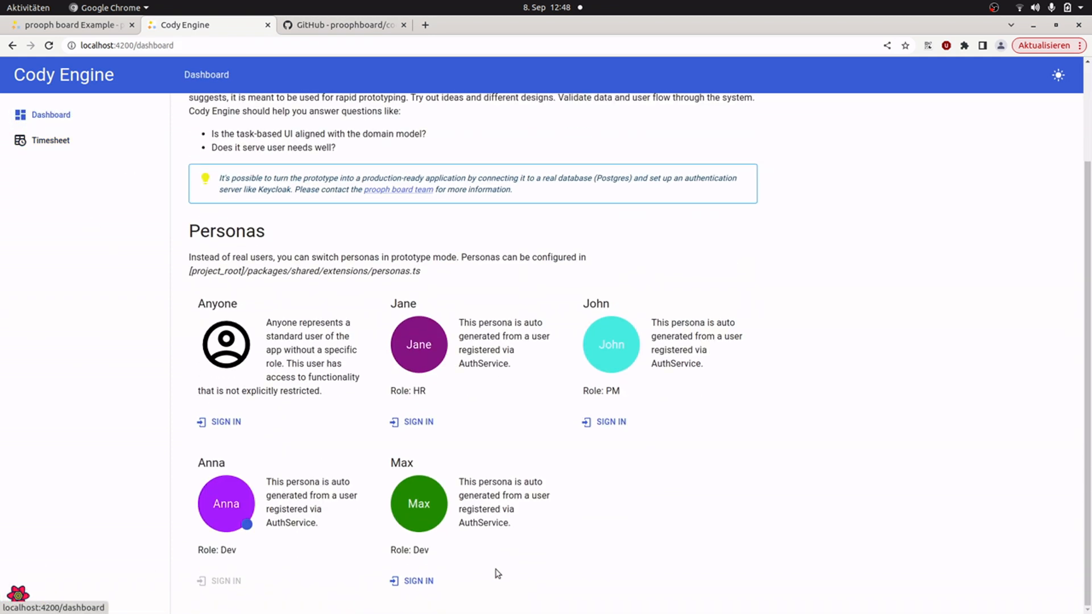
left_click(412, 579)
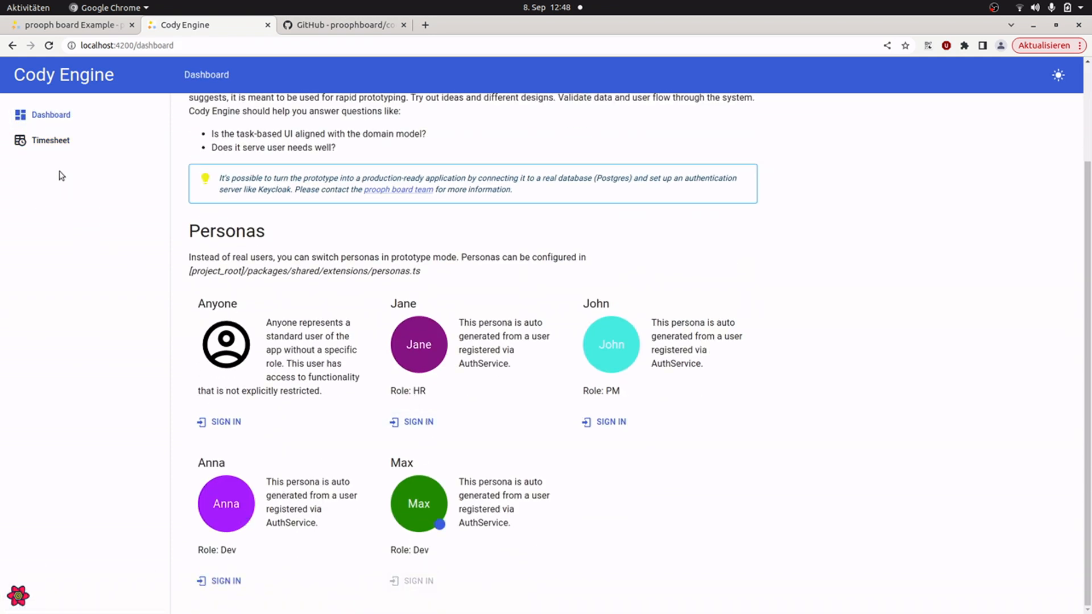
Step: Start the second developer's time entry in the Timesheet for Test Project, dated 08.09.2023
left_click(54, 152)
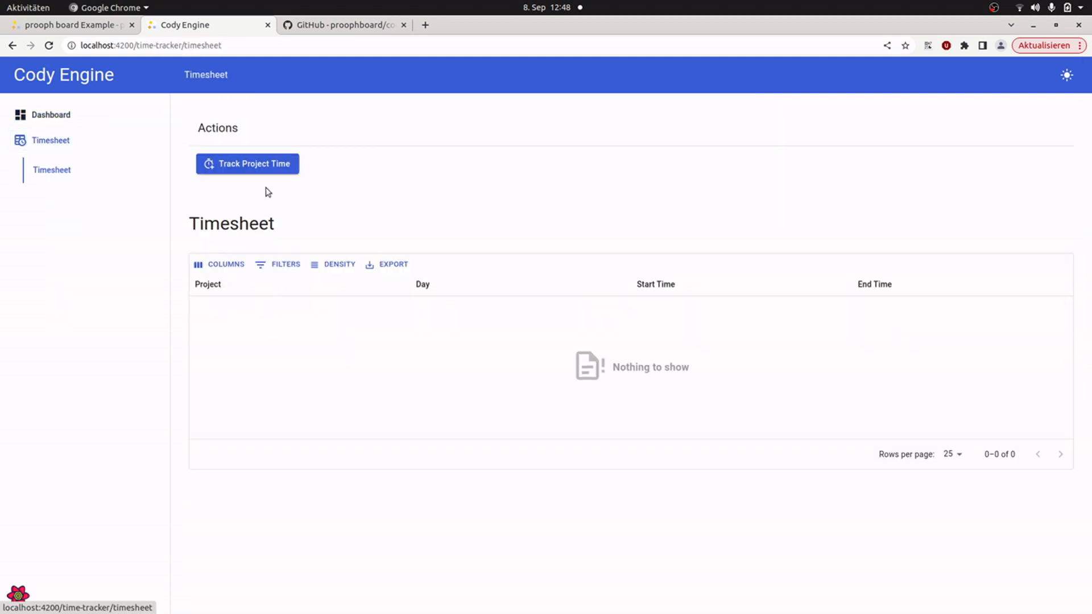
left_click(254, 168)
left_click(288, 276)
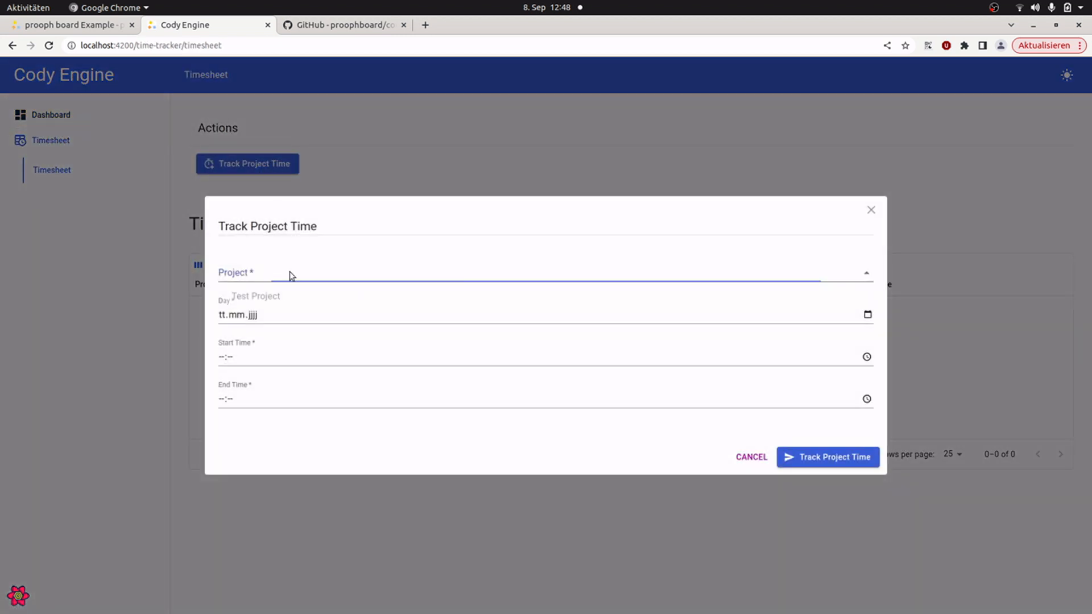
left_click(284, 298)
left_click(867, 315)
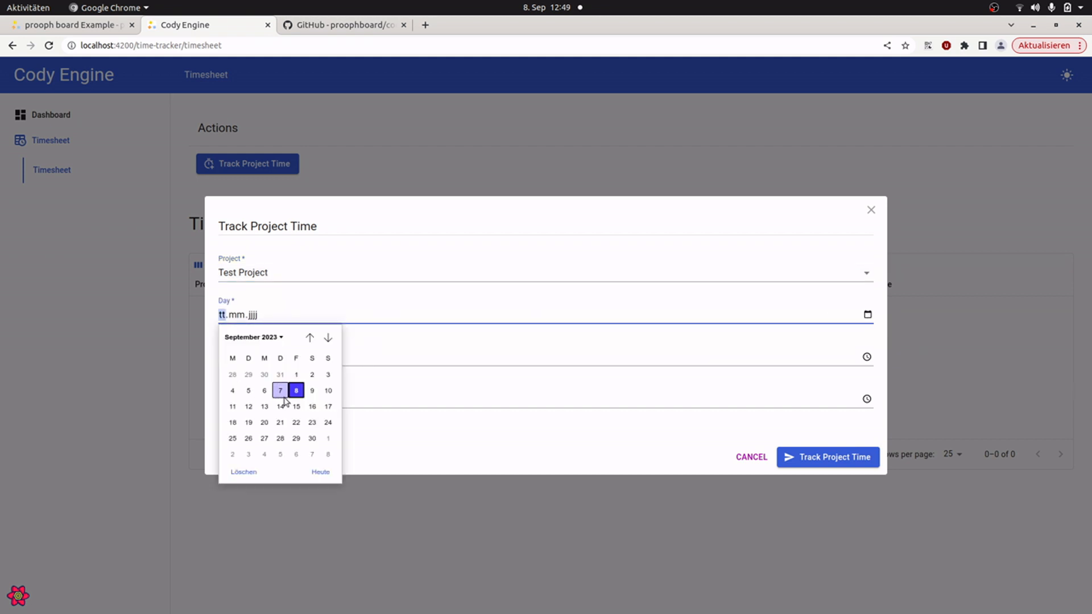
left_click(296, 391)
Step: Set the start time to 11:49 and the end time to 13:49, and submit the second developer's time entry
left_click(867, 356)
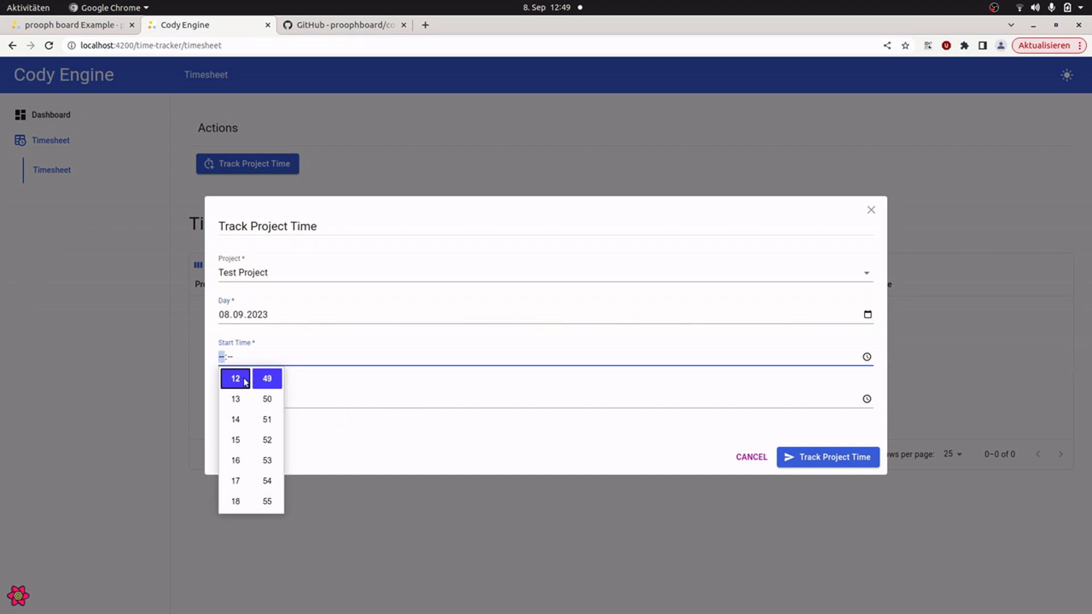
scroll(236, 385, "up", 3)
left_click(235, 424)
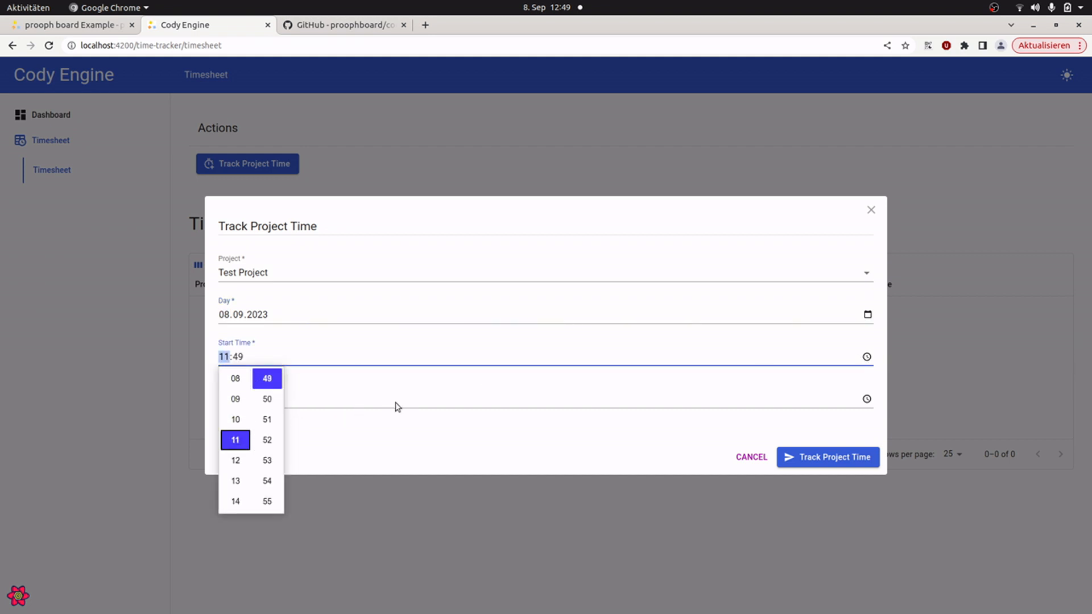
left_click(449, 441)
left_click(865, 398)
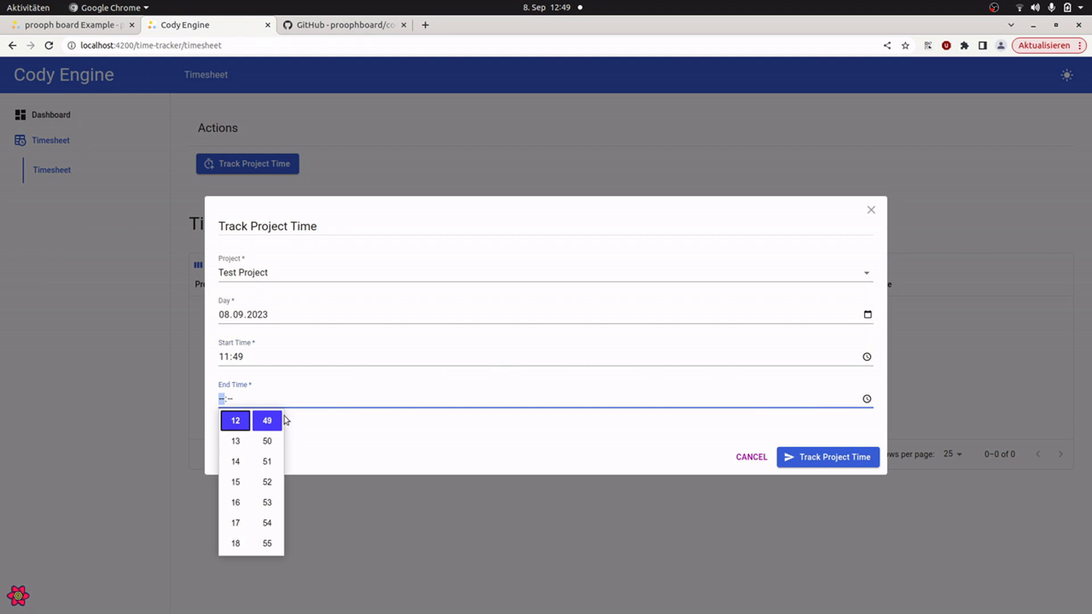
left_click(592, 444)
left_click(808, 462)
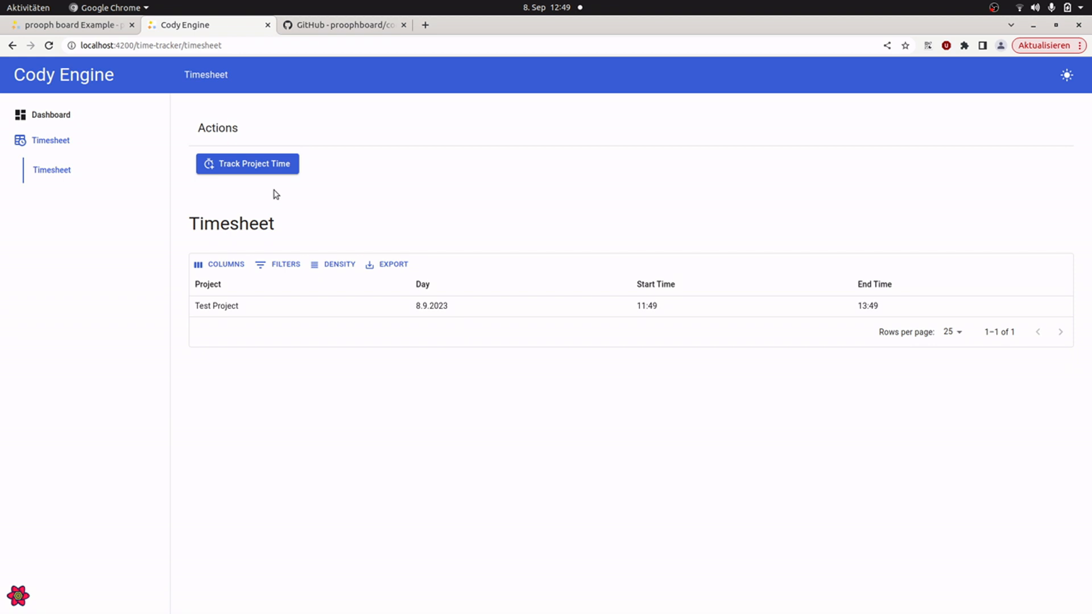
Step: Sign in as the PM persona and open the details of Test Project
left_click(50, 115)
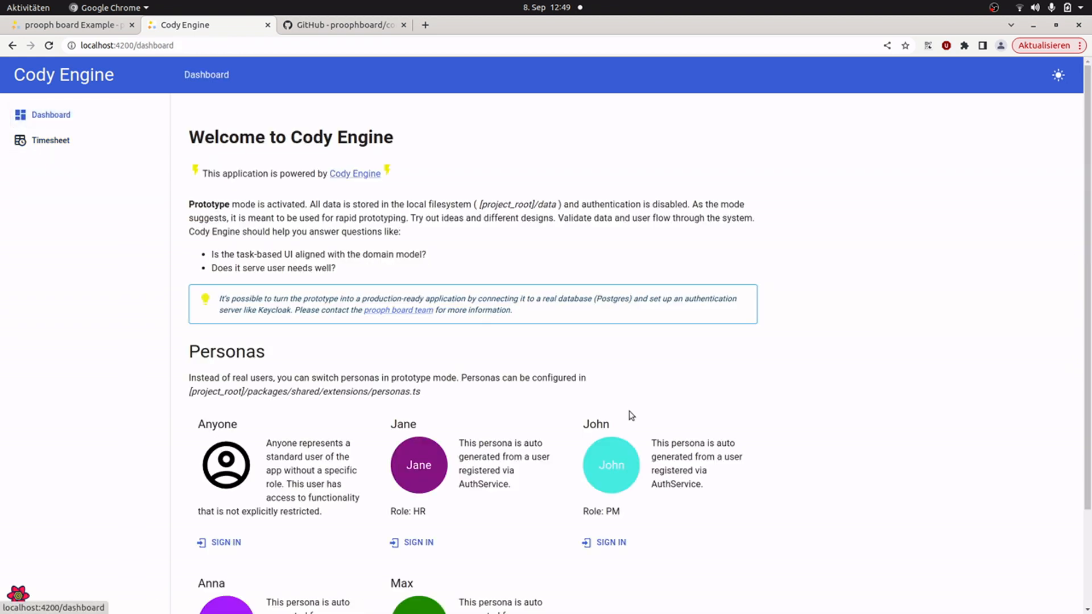
scroll(630, 415, "down", 2)
left_click(613, 423)
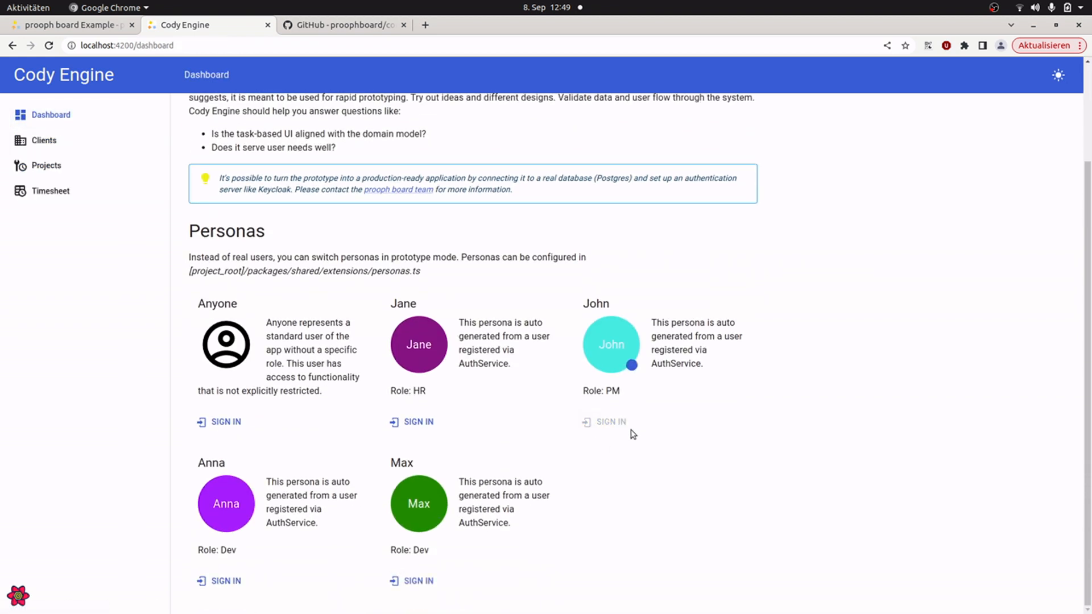
scroll(653, 463, "up", 2)
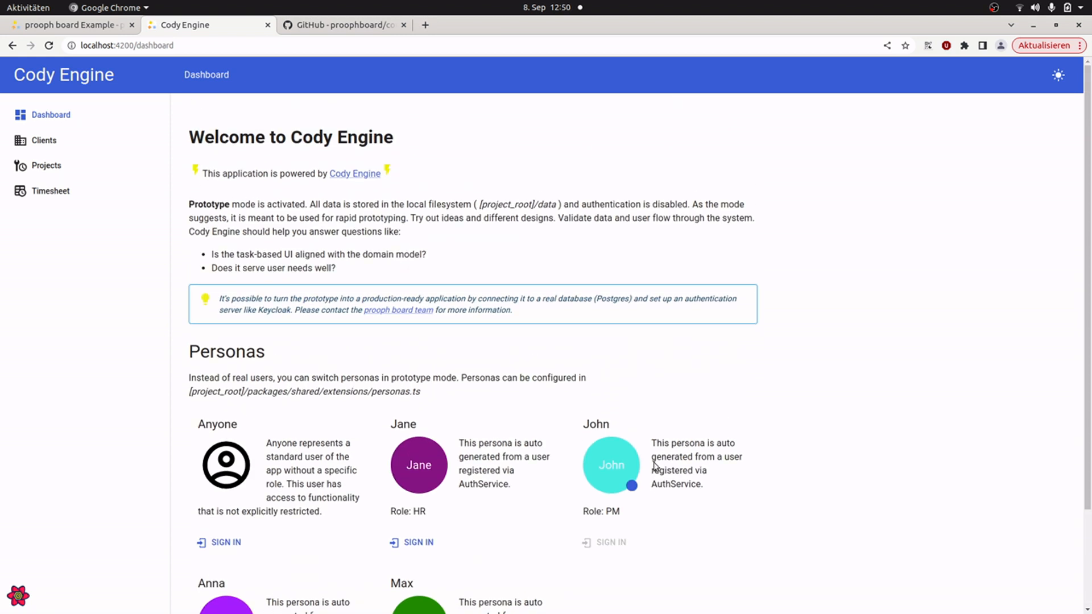
left_click(45, 166)
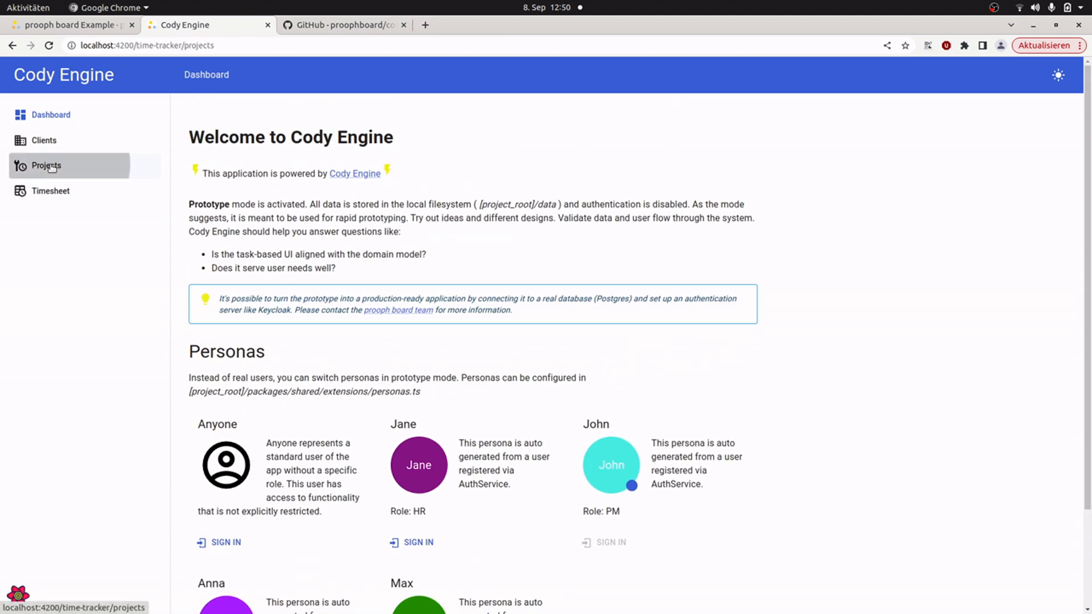
left_click(216, 335)
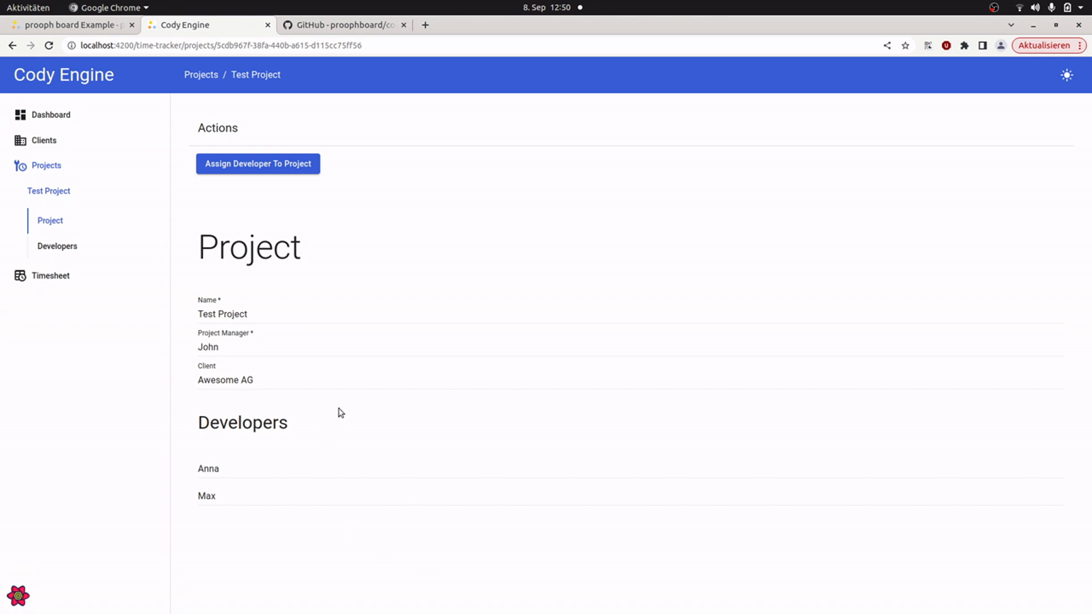
Step: In prooph board, run Cody for the View Project Time Report feature and view Test Project's time report in the Cody Engine app
left_click(65, 25)
left_click_drag(697, 428, 278, 410)
left_click(457, 167)
right_click(459, 165)
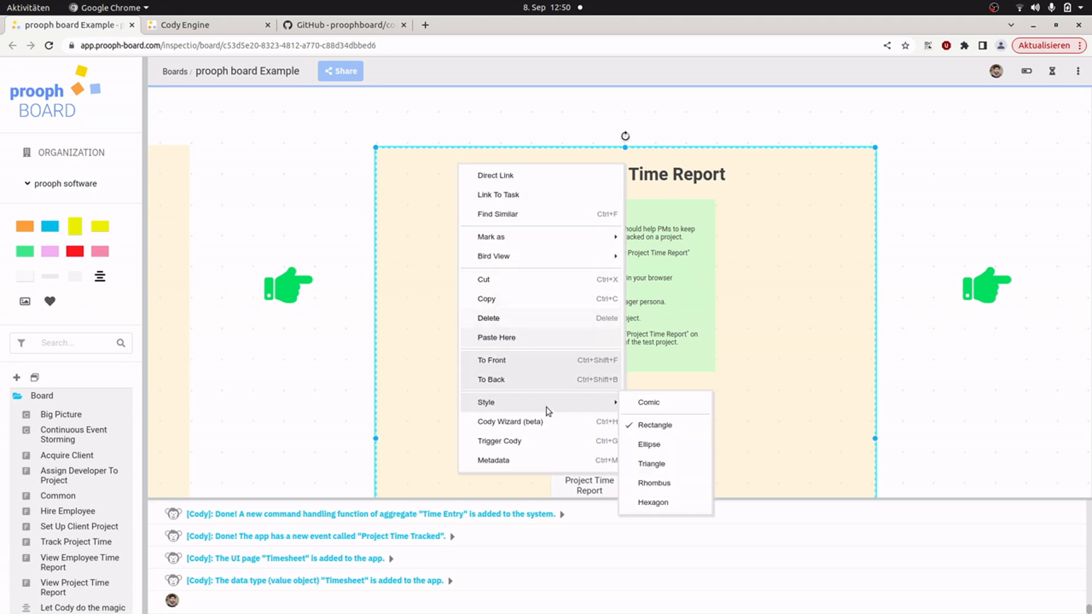
left_click(510, 422)
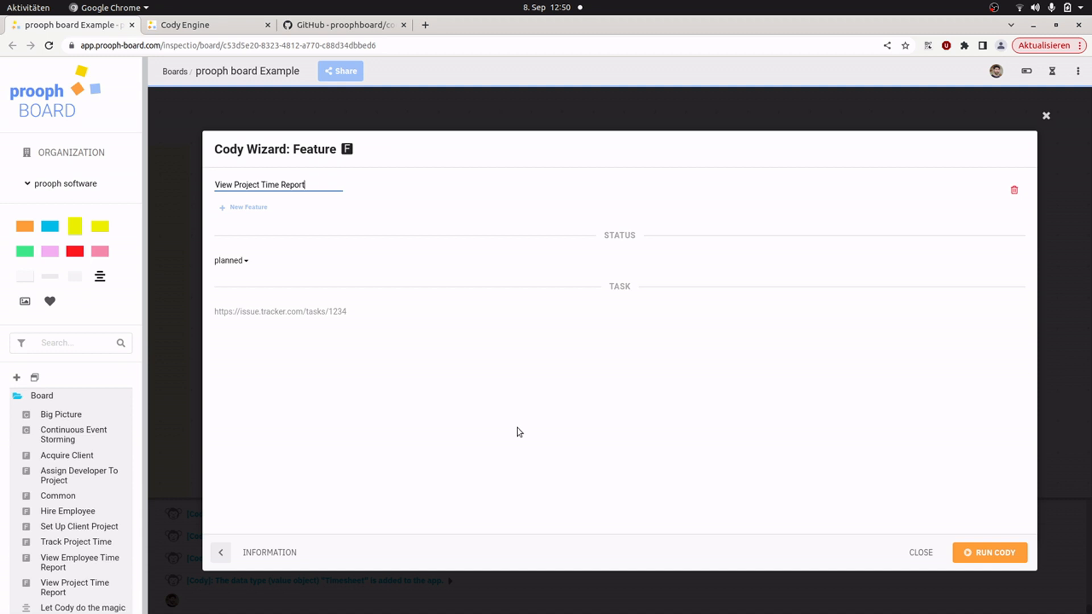
left_click(966, 550)
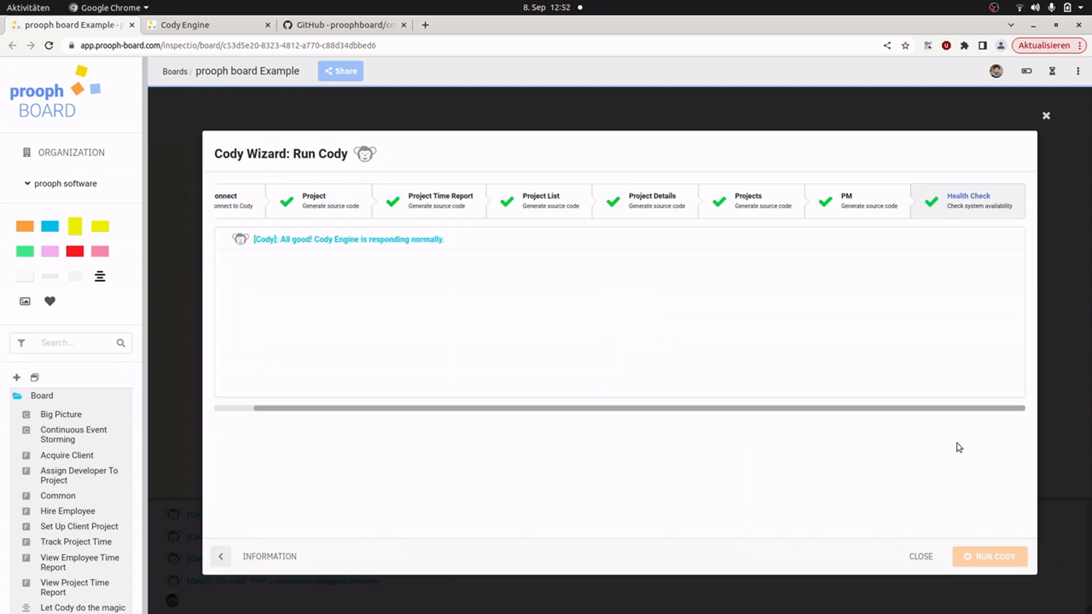
left_click(210, 28)
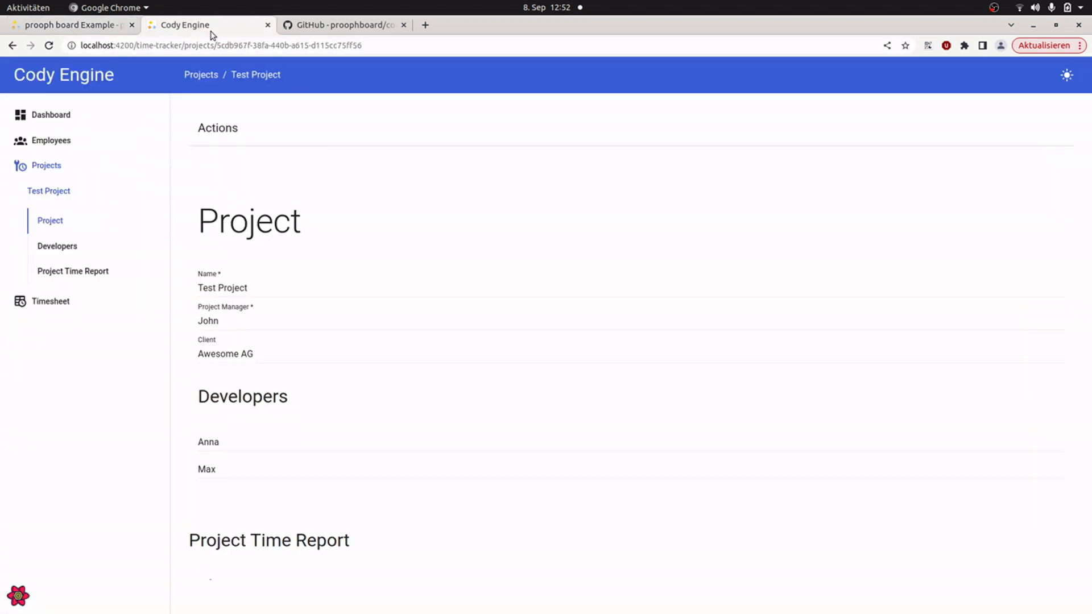
scroll(463, 267, "down", 3)
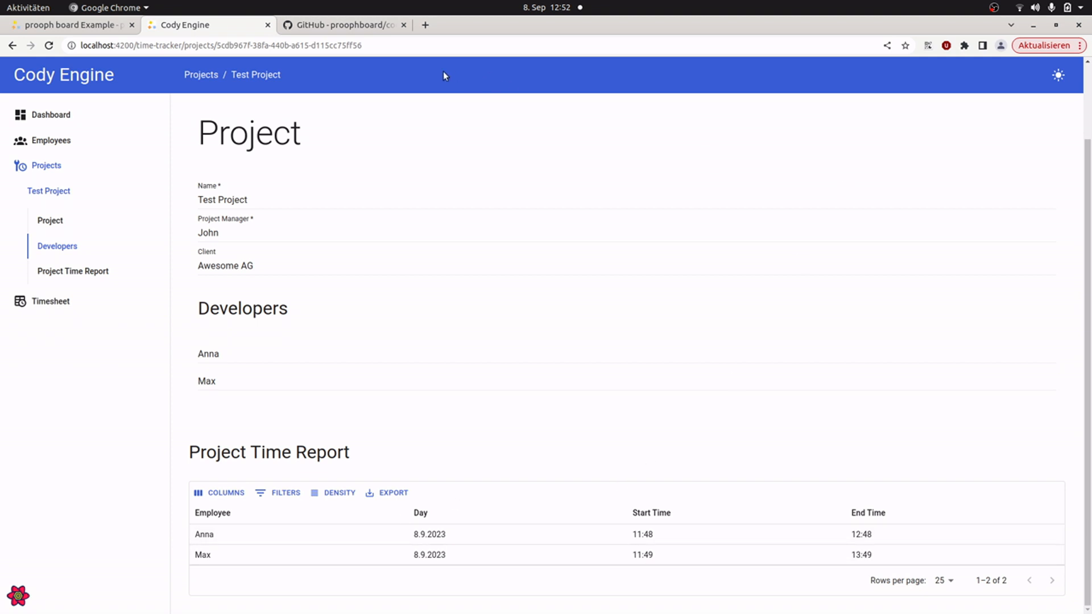
Step: Return to prooph board, close the Cody Wizard and run Cody for the View Employee Time Report feature
left_click(68, 26)
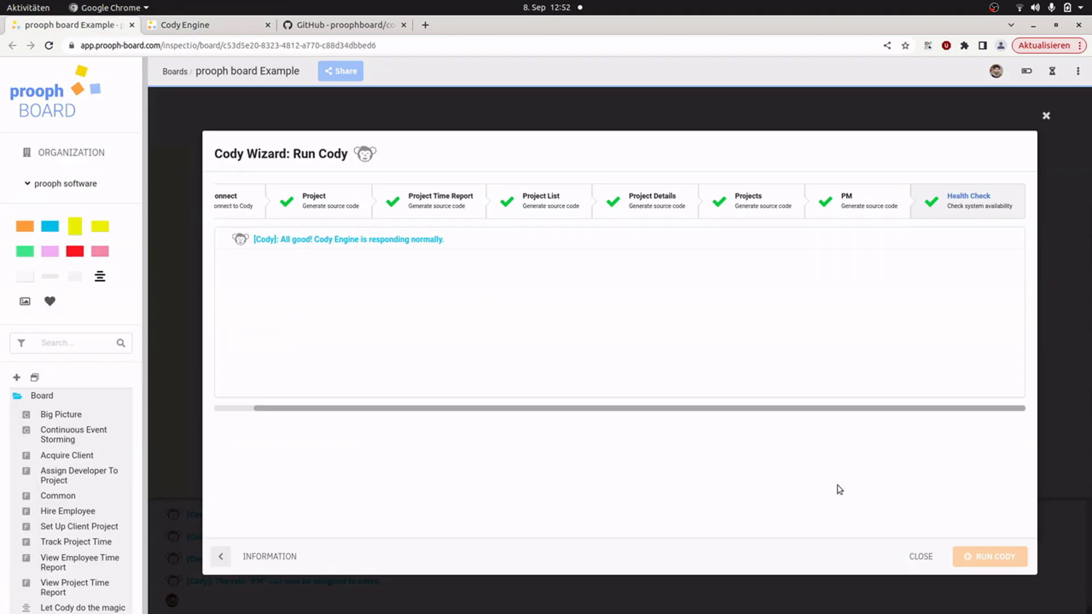
left_click(921, 557)
left_click_drag(870, 370, 255, 349)
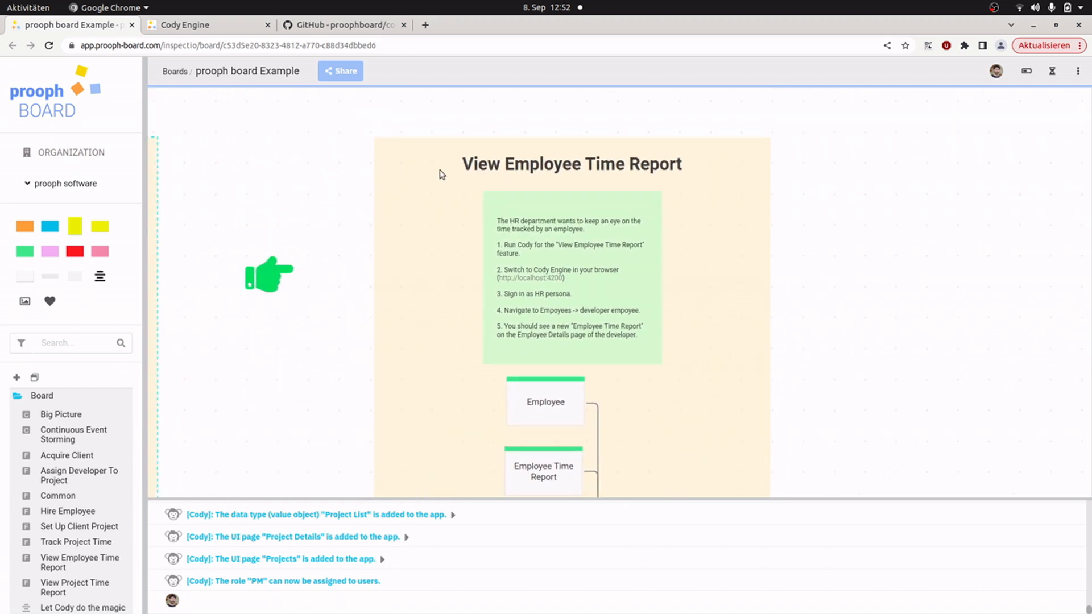
right_click(449, 151)
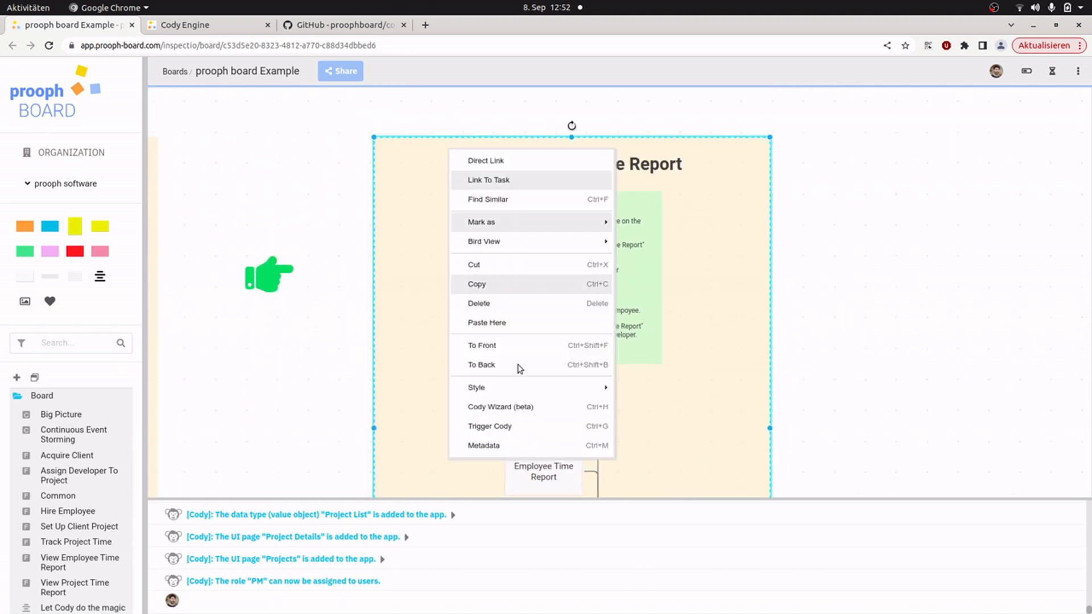
left_click(518, 407)
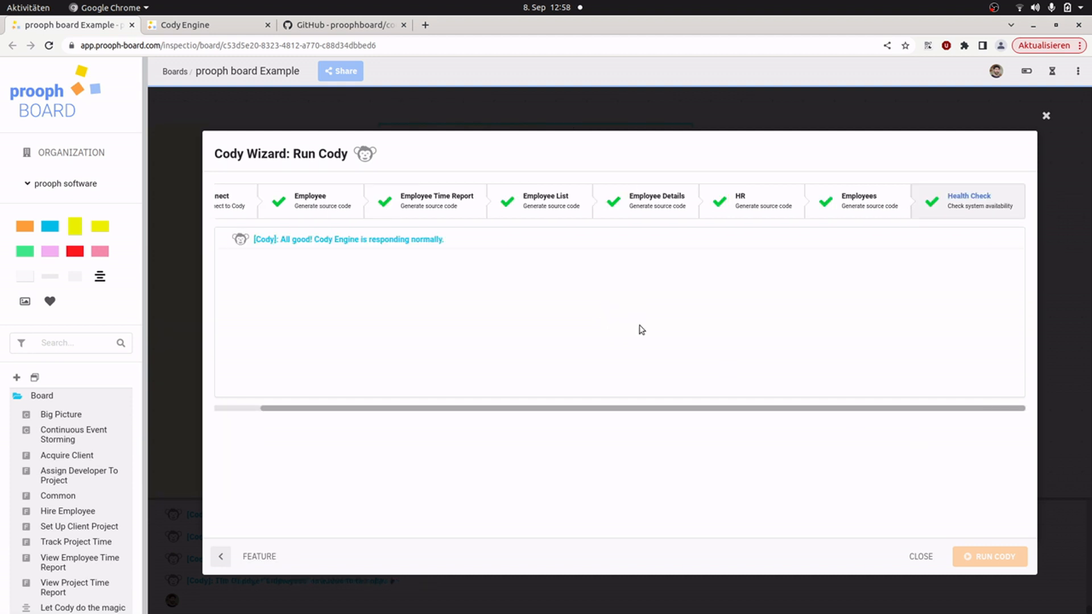
Step: Switch to the Cody Engine app, sign in as the HR persona and open the second developer's Employee Details
left_click(186, 27)
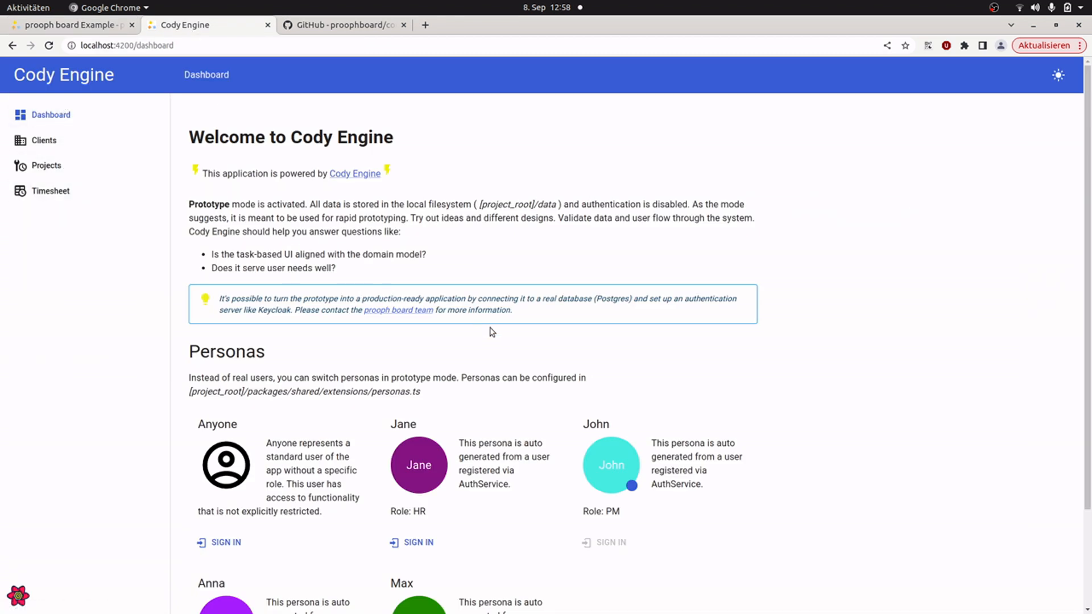
scroll(339, 530, "down", 3)
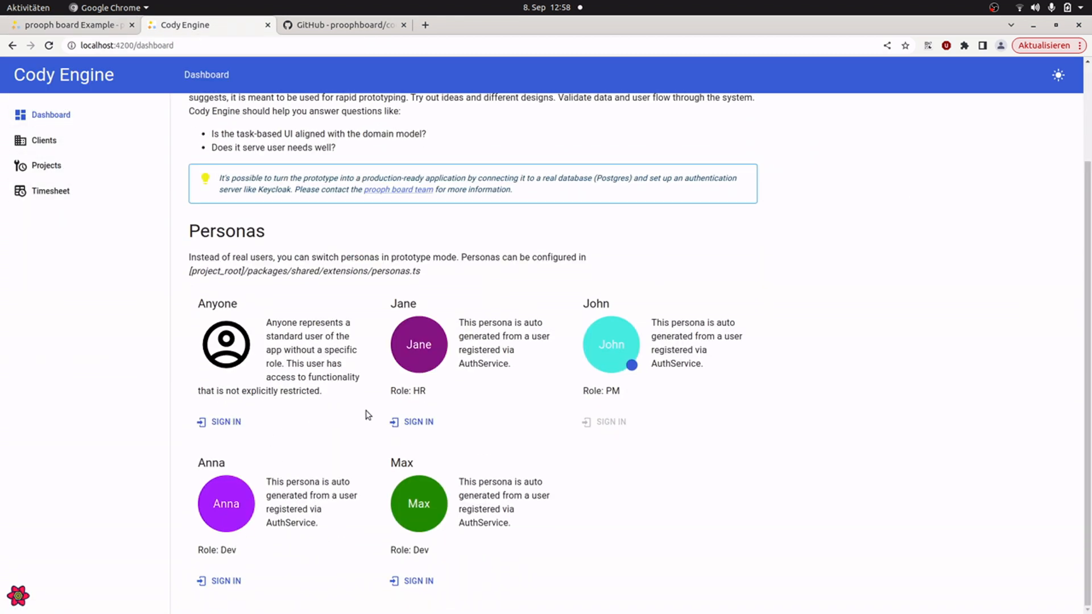
left_click(418, 421)
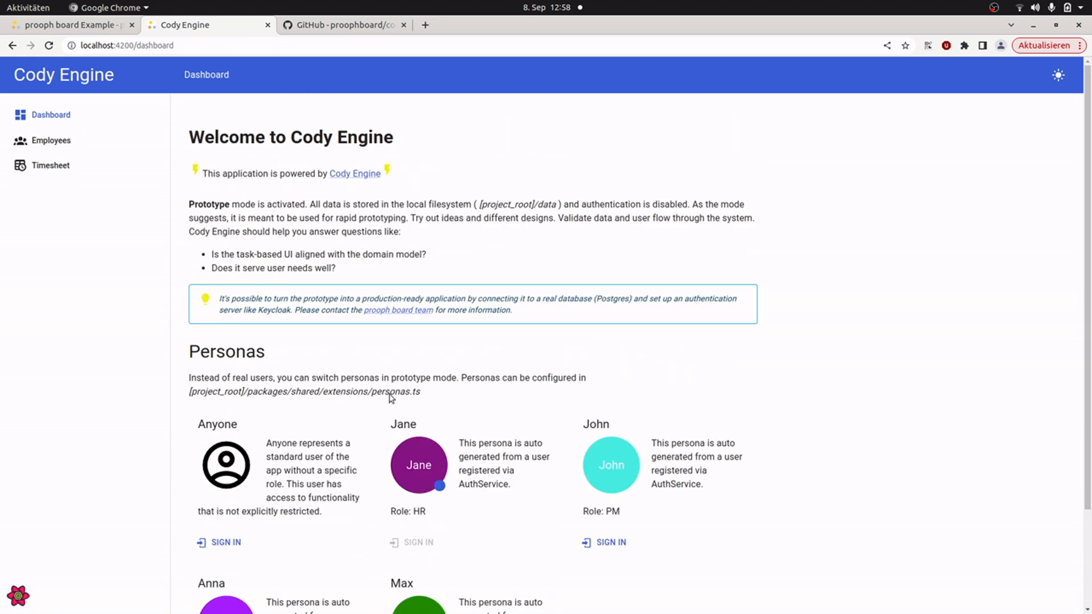
left_click(40, 141)
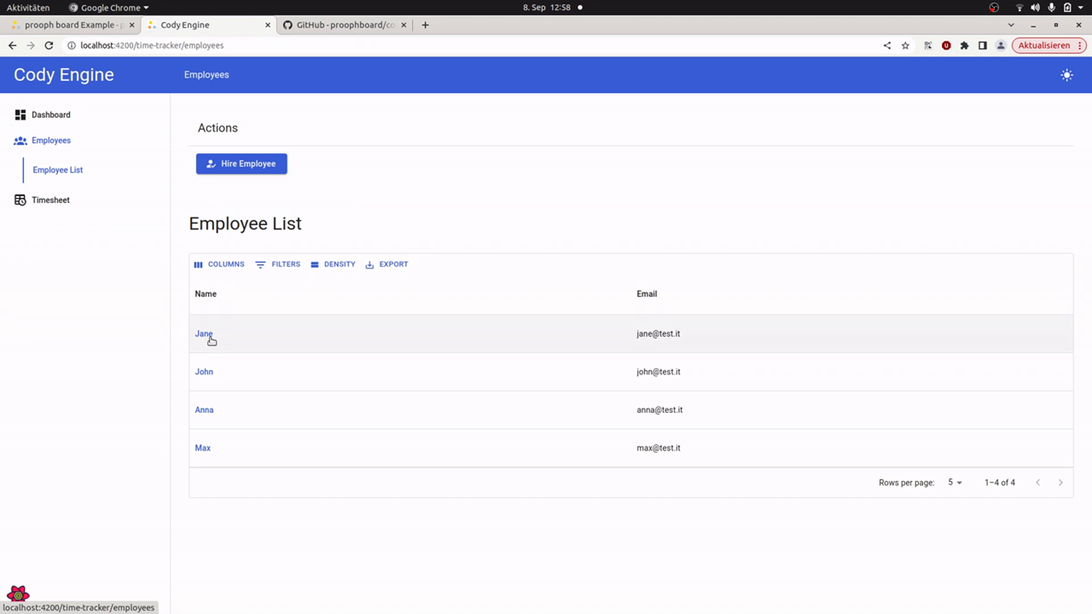
left_click(204, 449)
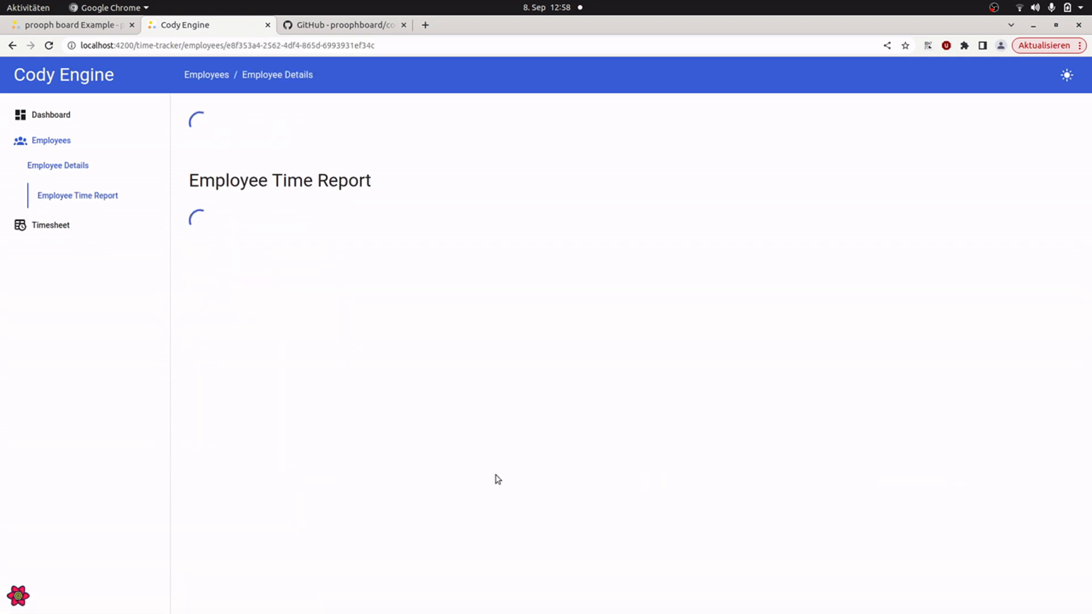